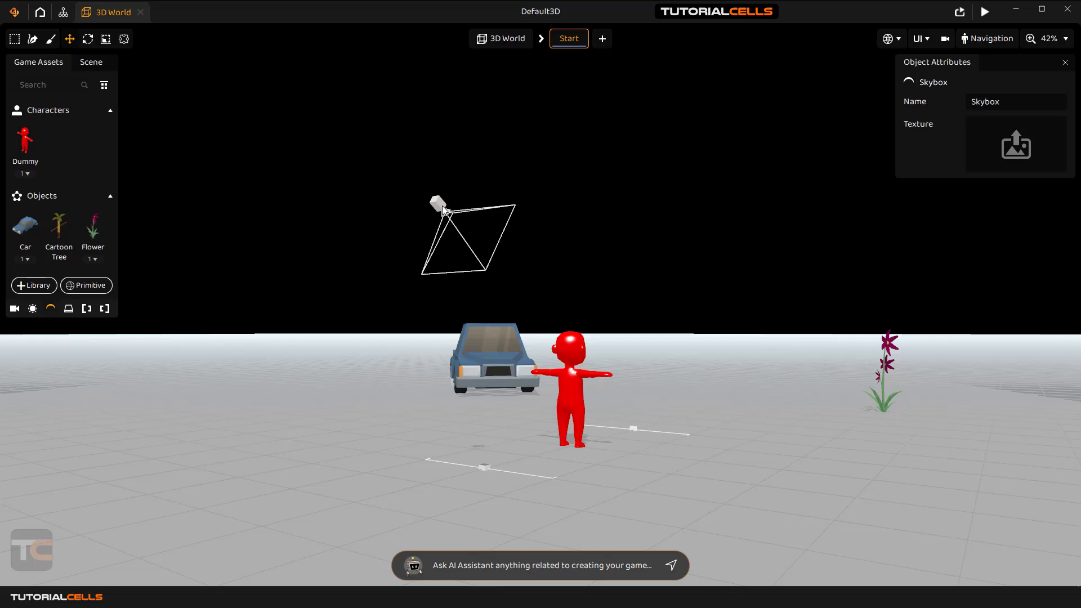
Select the camera to show its attributes (Follow: Character, View: 3D) beside the Scene hierarchy.
left_click(443, 210)
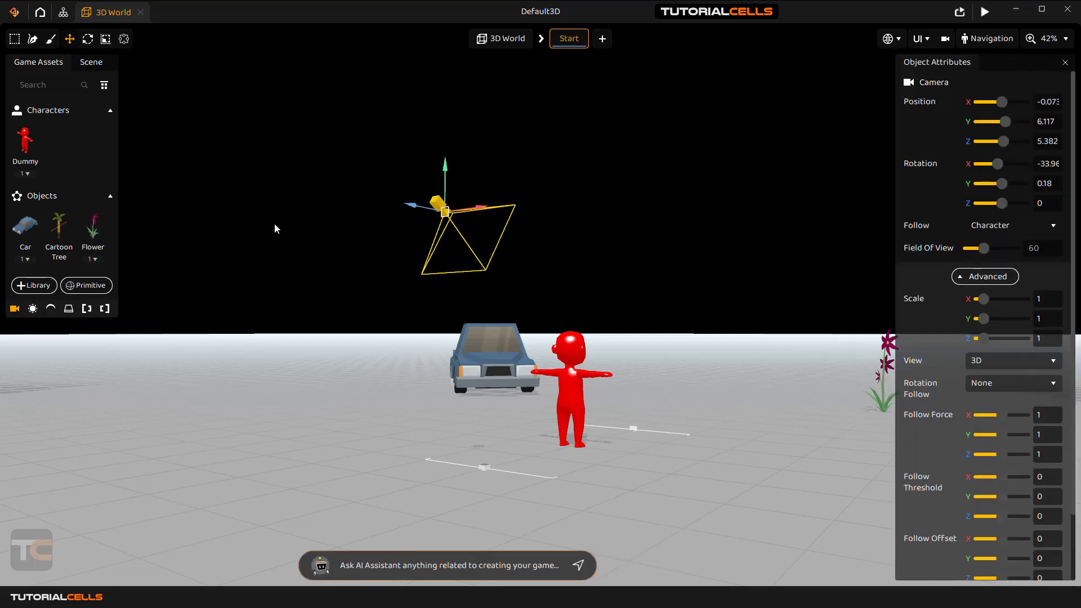
left_click(89, 63)
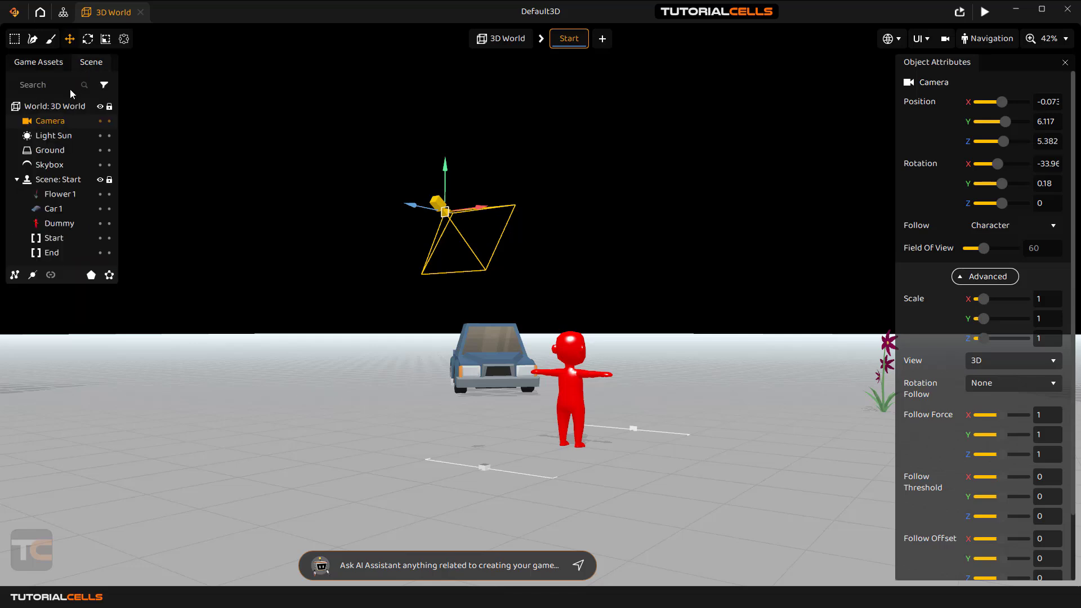
Move the camera sideways to X 0.442 and rotate it to Y 0.531.
double_click(53, 121)
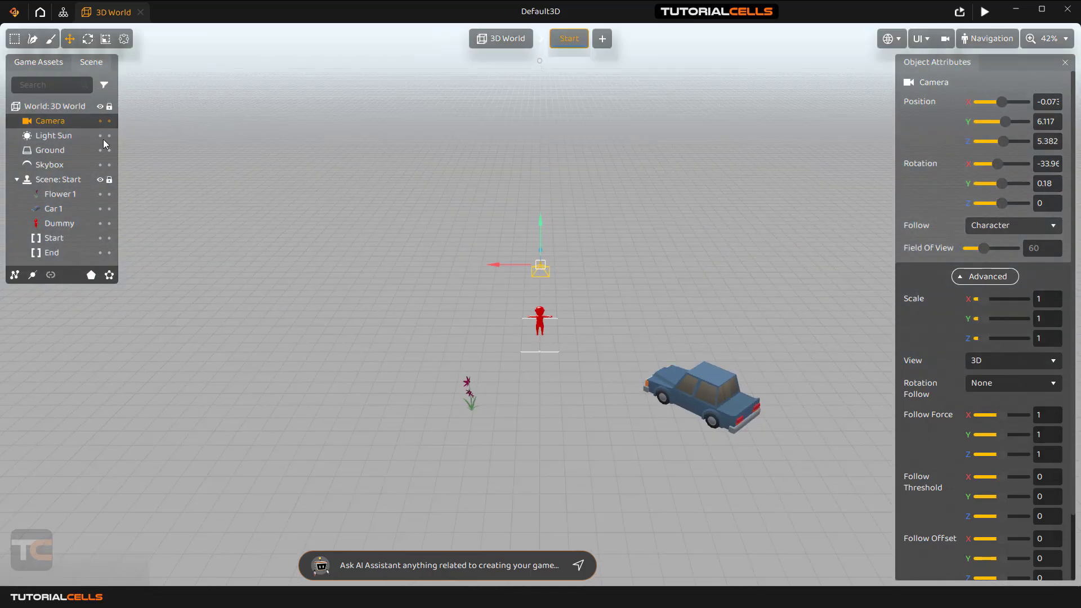
scroll(598, 322, "up", 10)
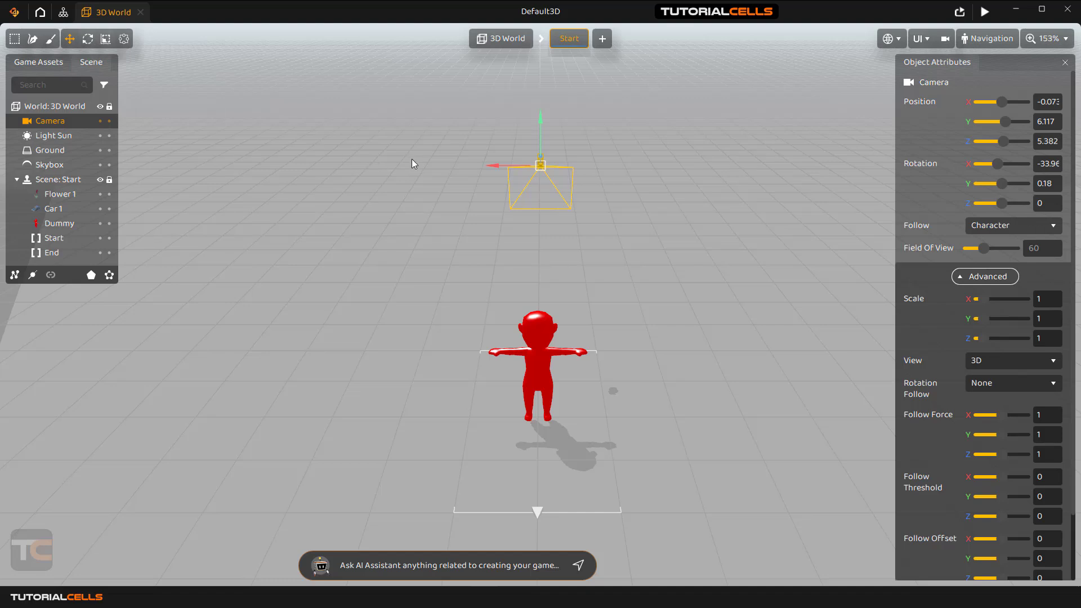
mouse_move(490, 166)
left_mouse_down()
mouse_move(451, 156)
mouse_move(492, 164)
mouse_move(461, 163)
mouse_move(477, 166)
left_mouse_up()
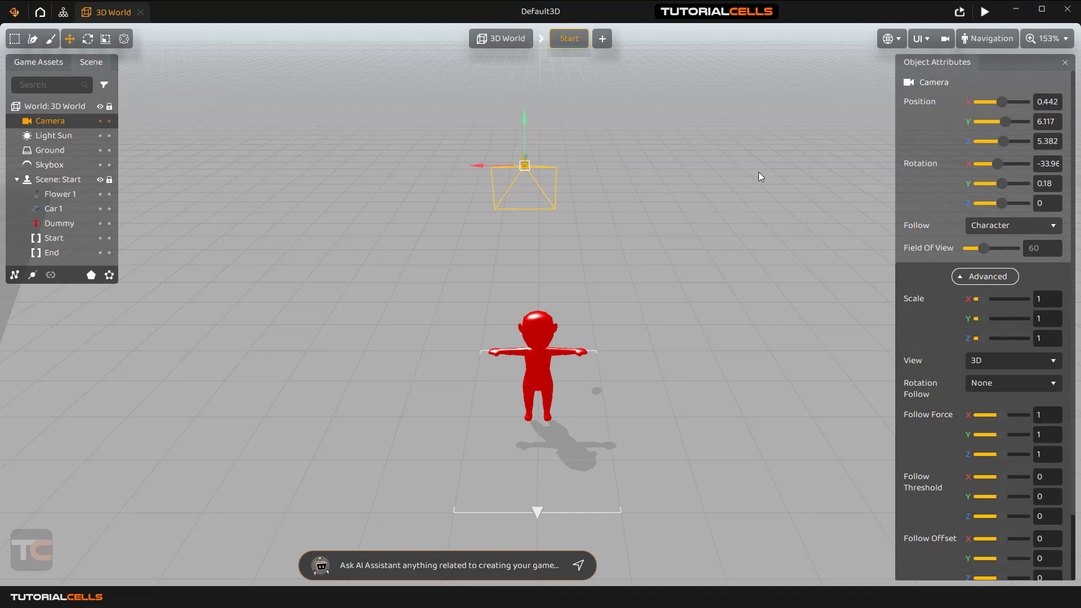
left_click(88, 38)
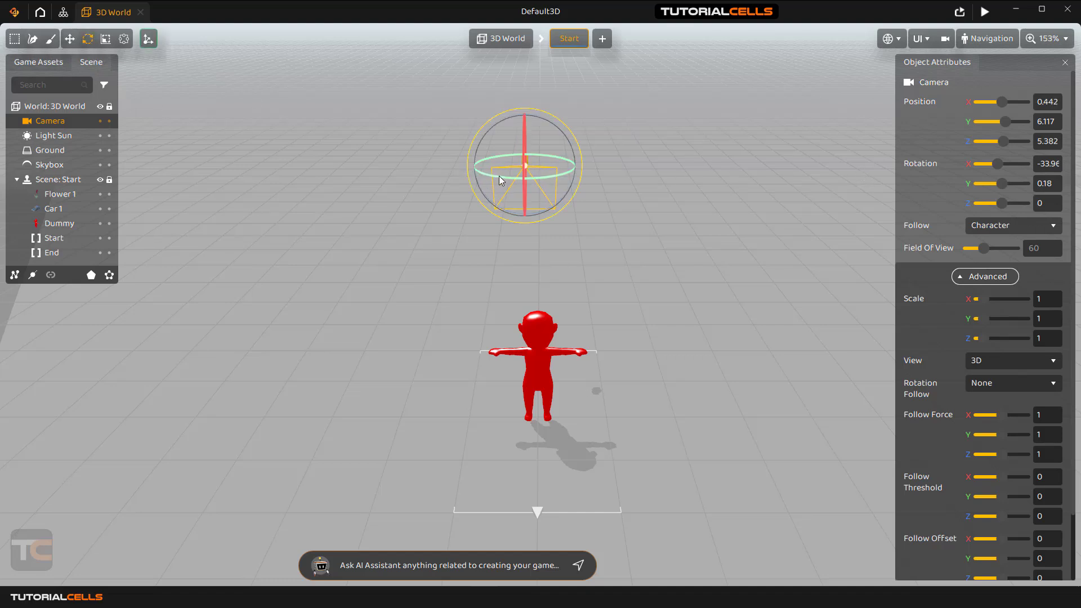
left_click_drag(495, 176, 495, 177)
Through the camera view, reframe the red character (rotation X -30.70, Y 2.691) and set Follow to None.
left_click(946, 39)
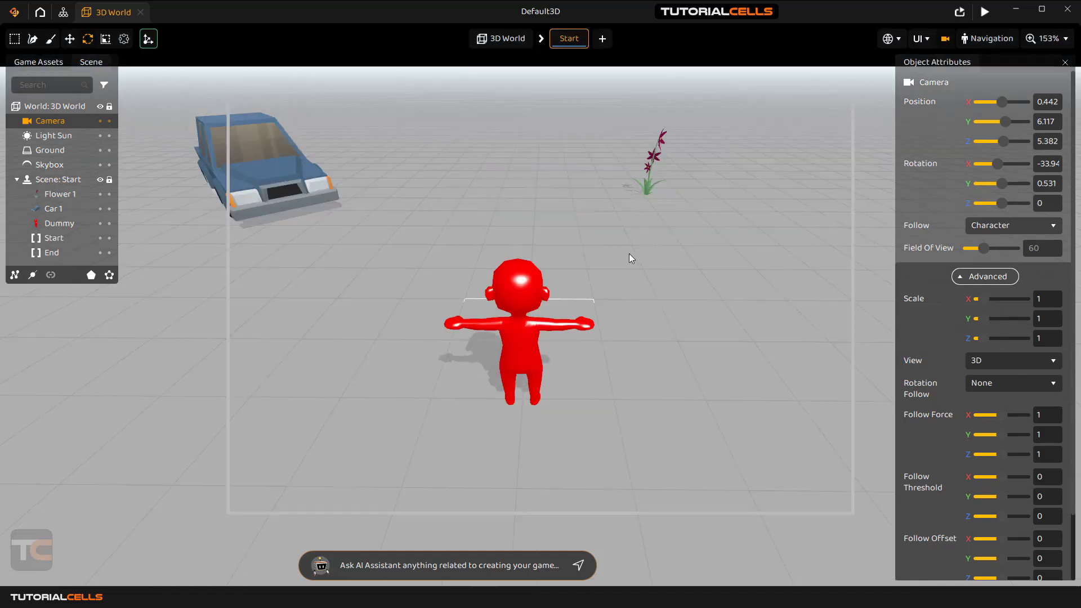
right_click_drag(629, 253, 609, 243)
key("w")
key("s")
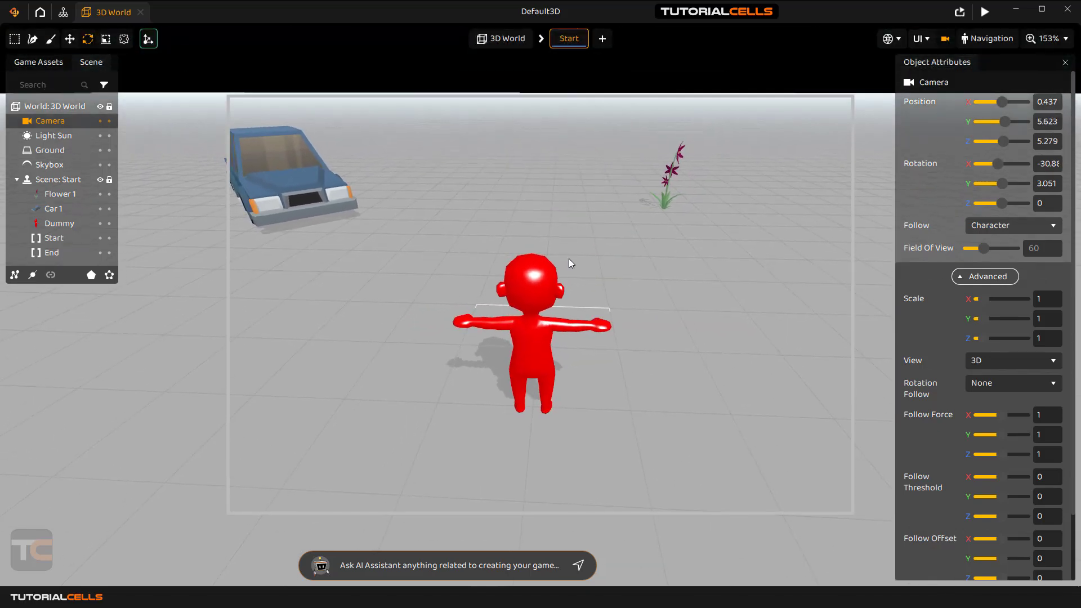
right_click_drag(550, 272, 546, 271)
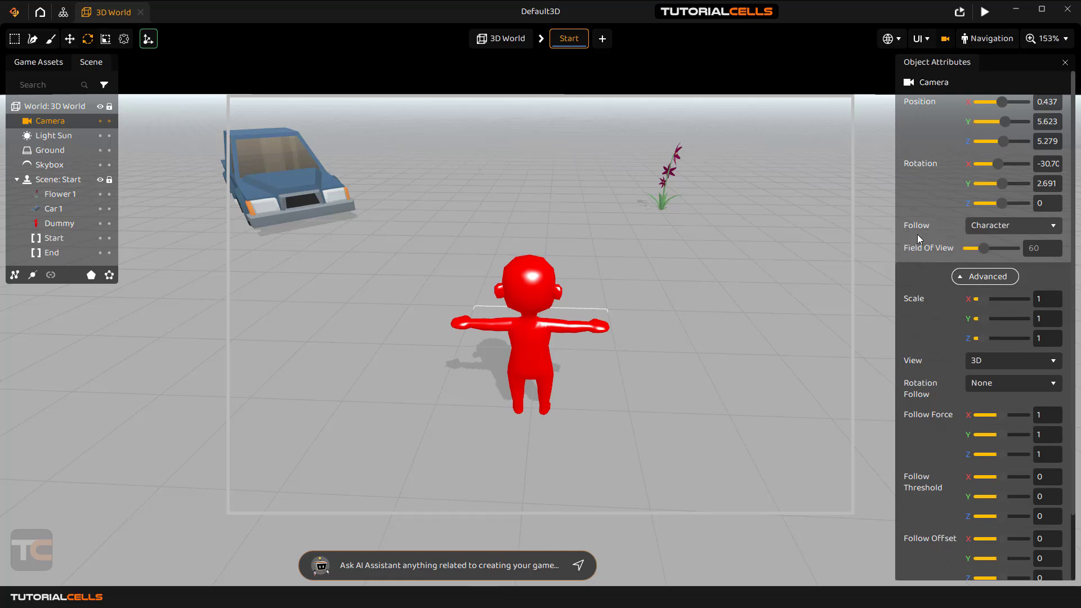
left_click(1009, 228)
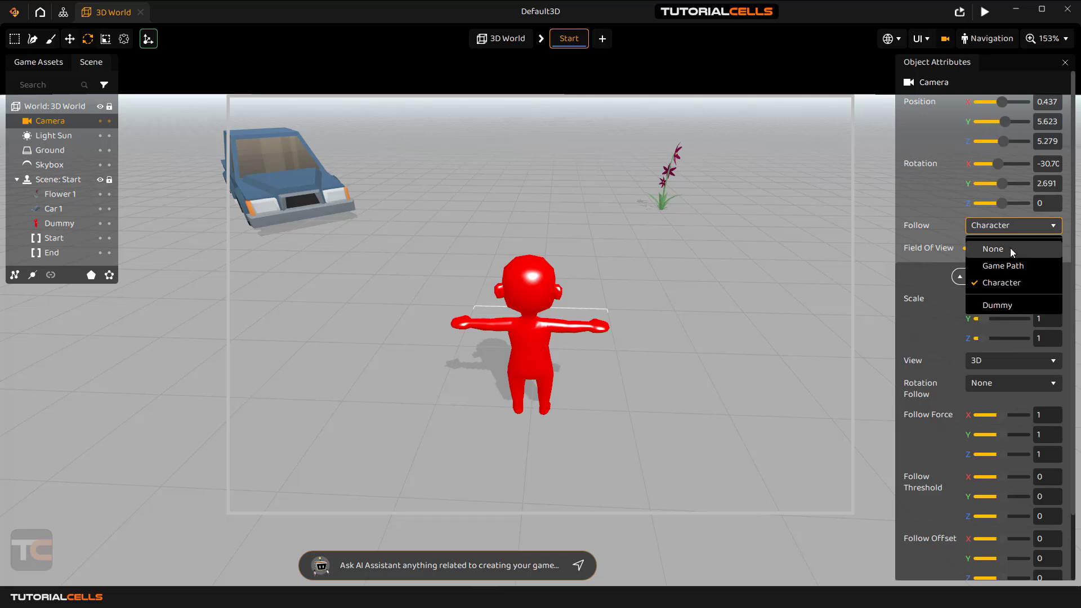
left_click(1011, 247)
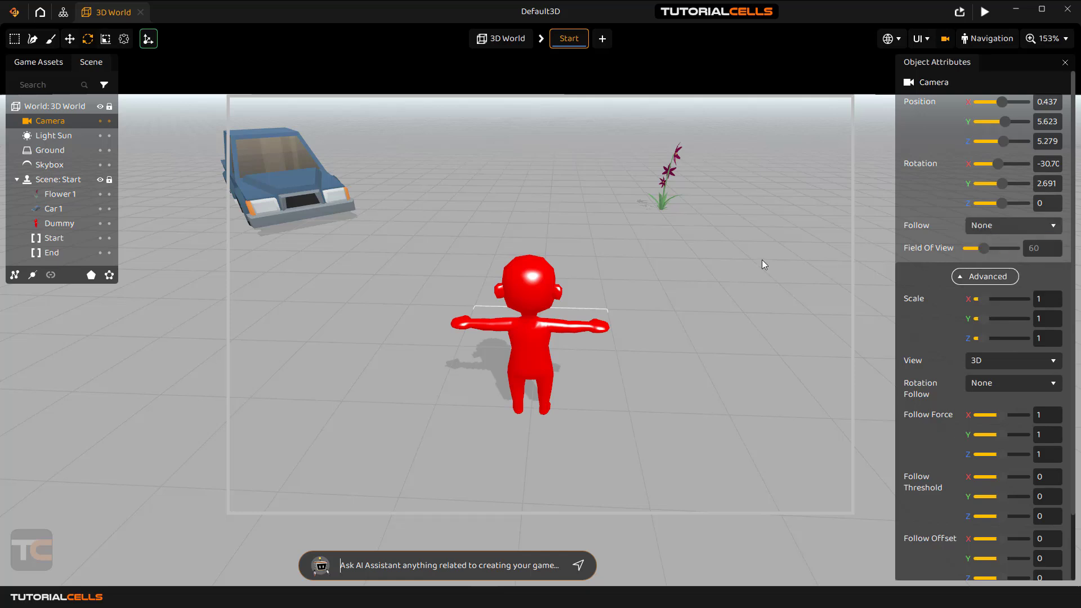
left_click(984, 12)
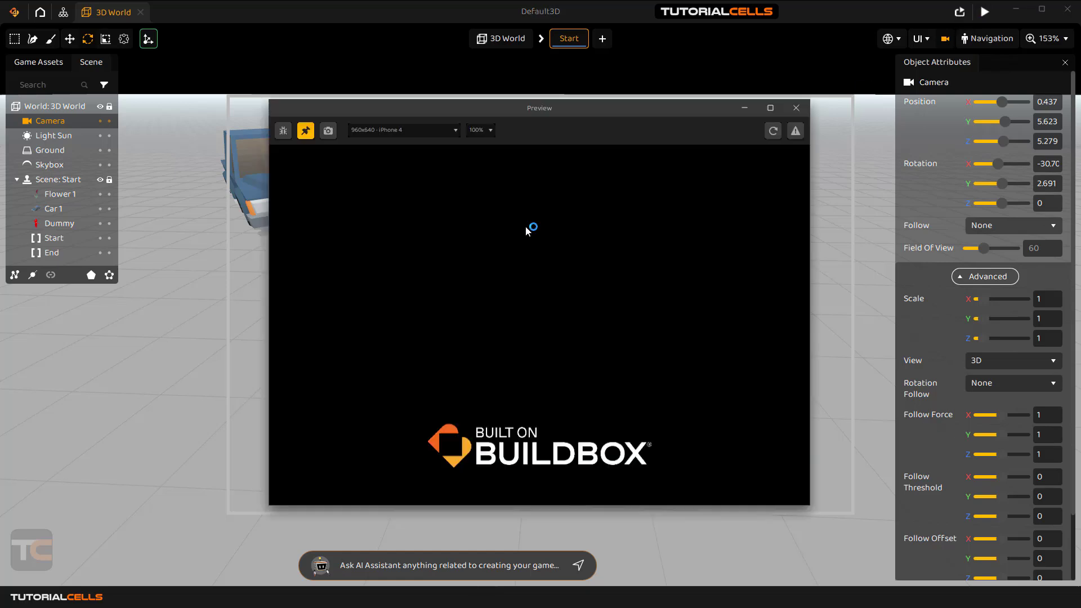
key("Left")
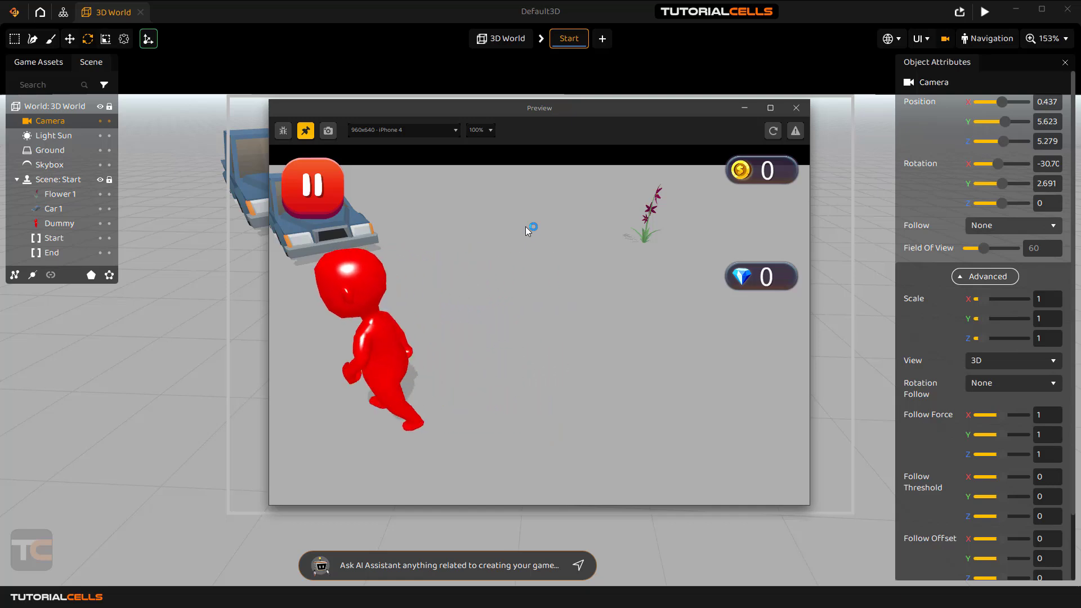
key("Right")
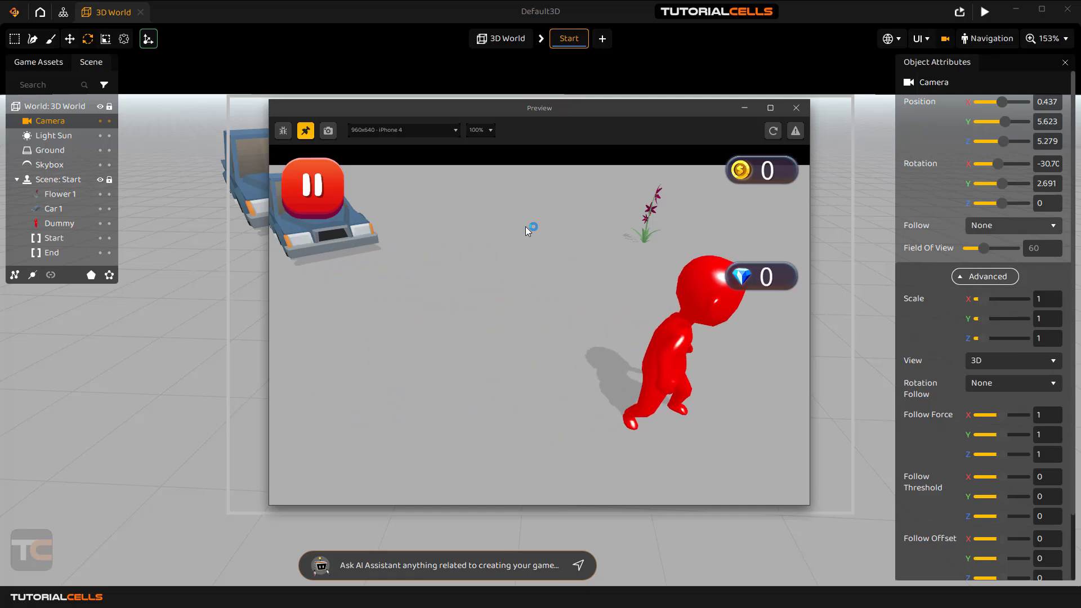
key("Left")
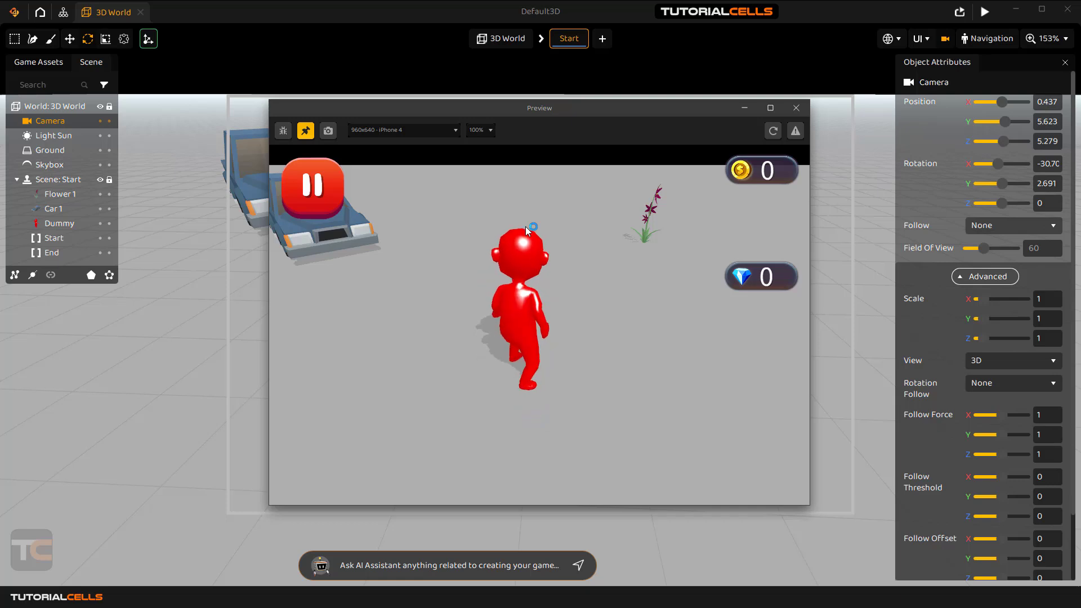
left_click(791, 112)
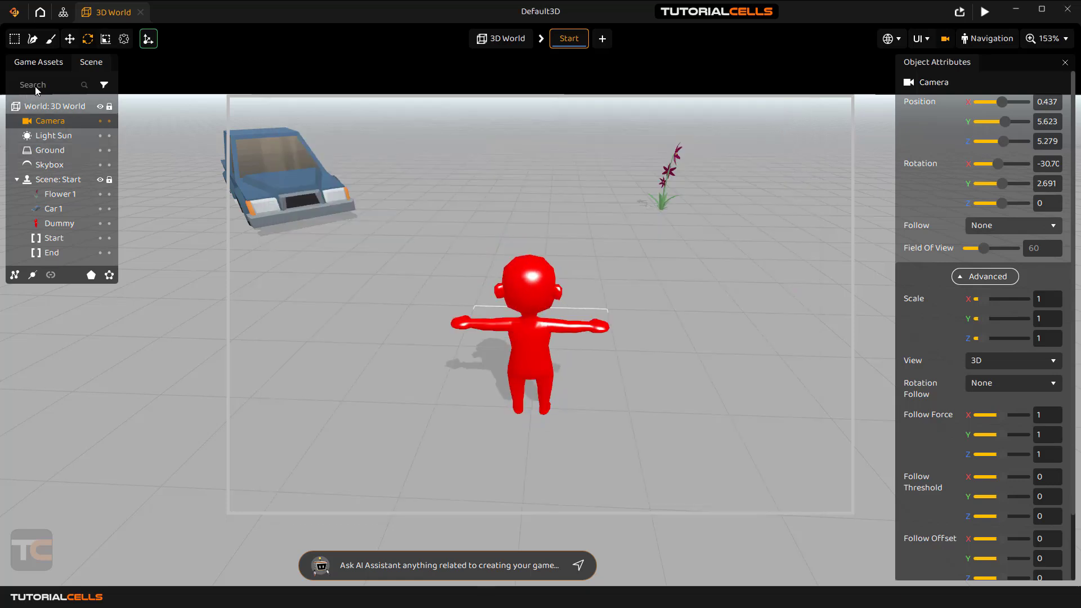
Check the camera's current Follow target options before changing any assets.
left_click(59, 65)
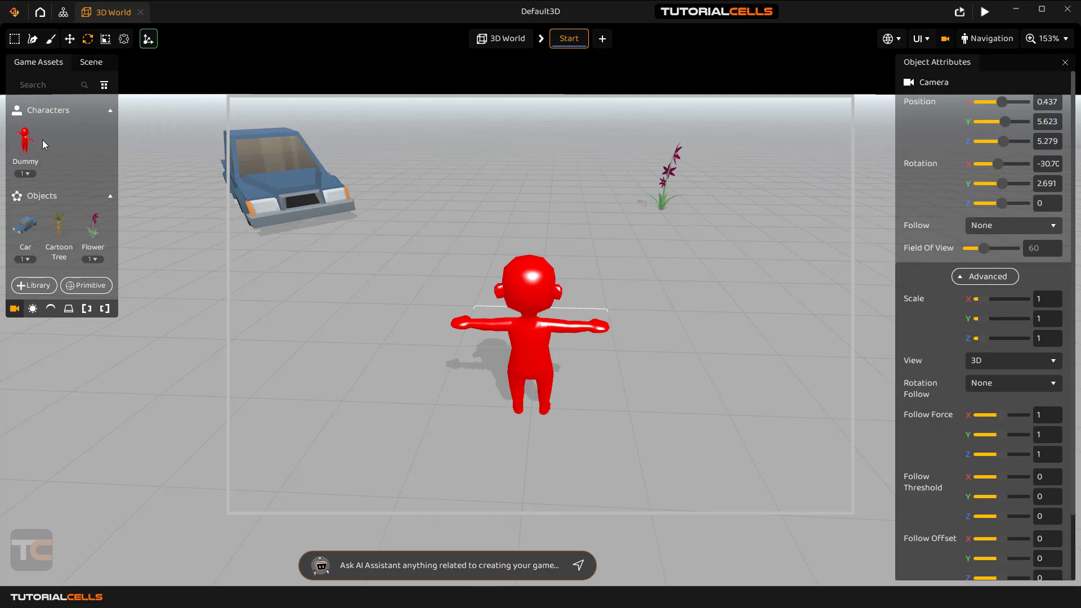
left_click(94, 66)
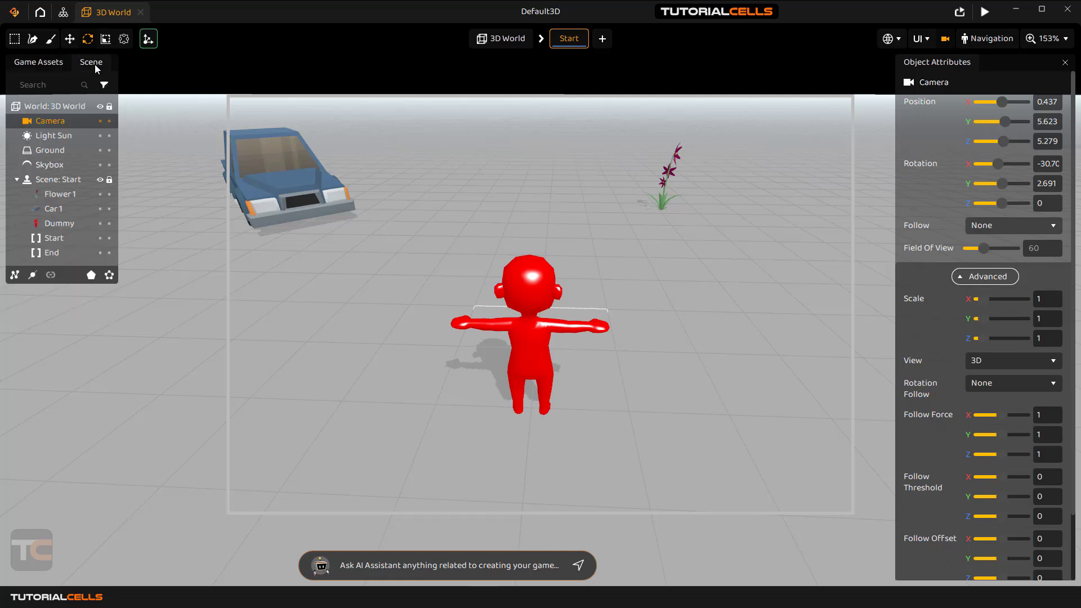
left_click(991, 226)
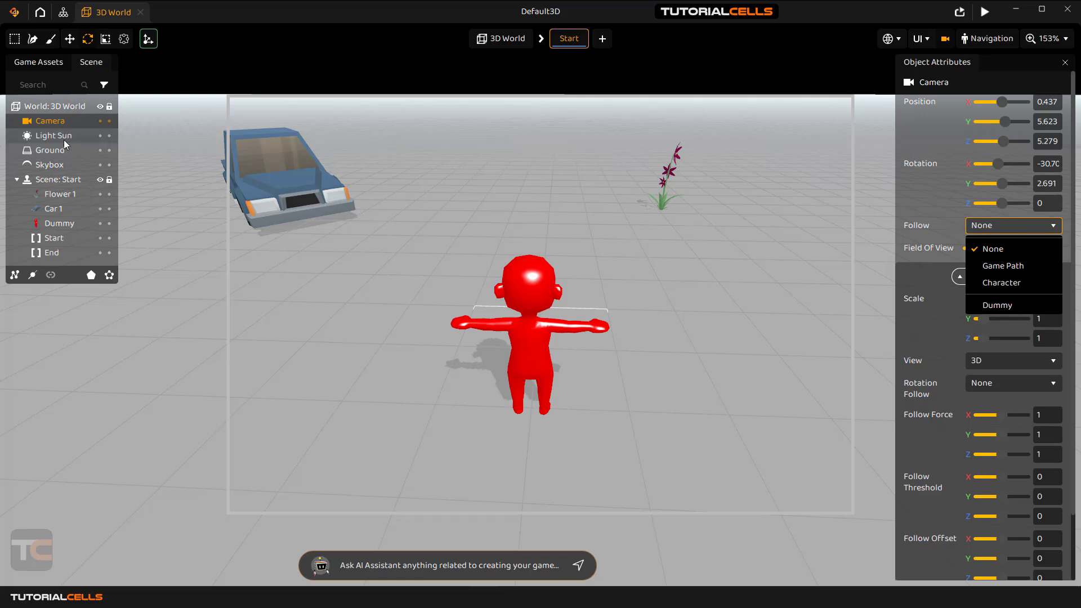
left_click(86, 63)
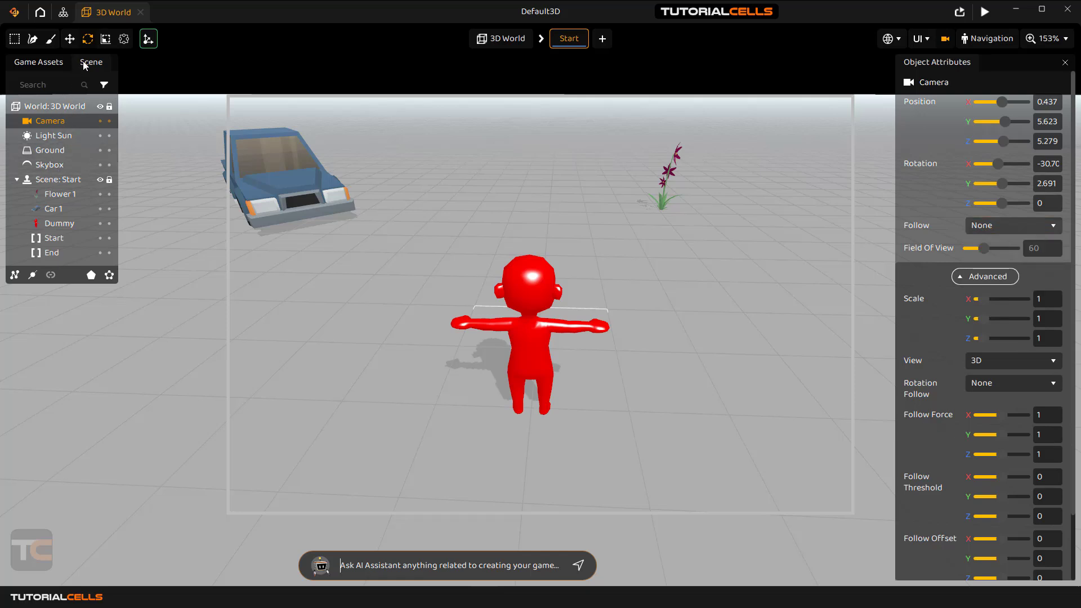
Drag the Car asset into the Characters group and confirm Car appears as a Follow target.
left_click(38, 63)
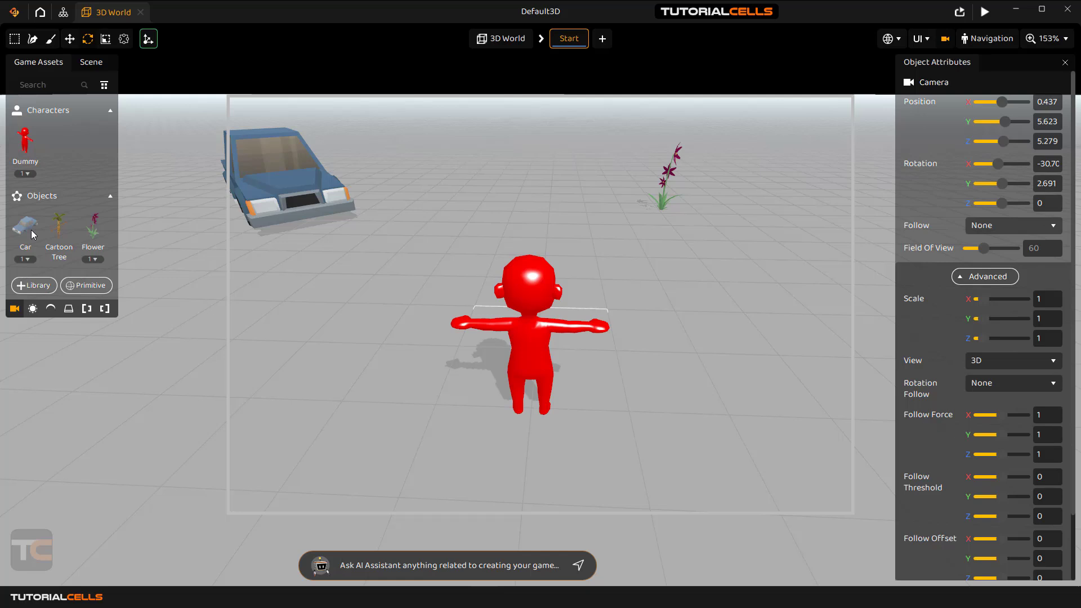
mouse_move(33, 227)
left_mouse_down()
mouse_move(54, 221)
mouse_move(66, 162)
left_mouse_up()
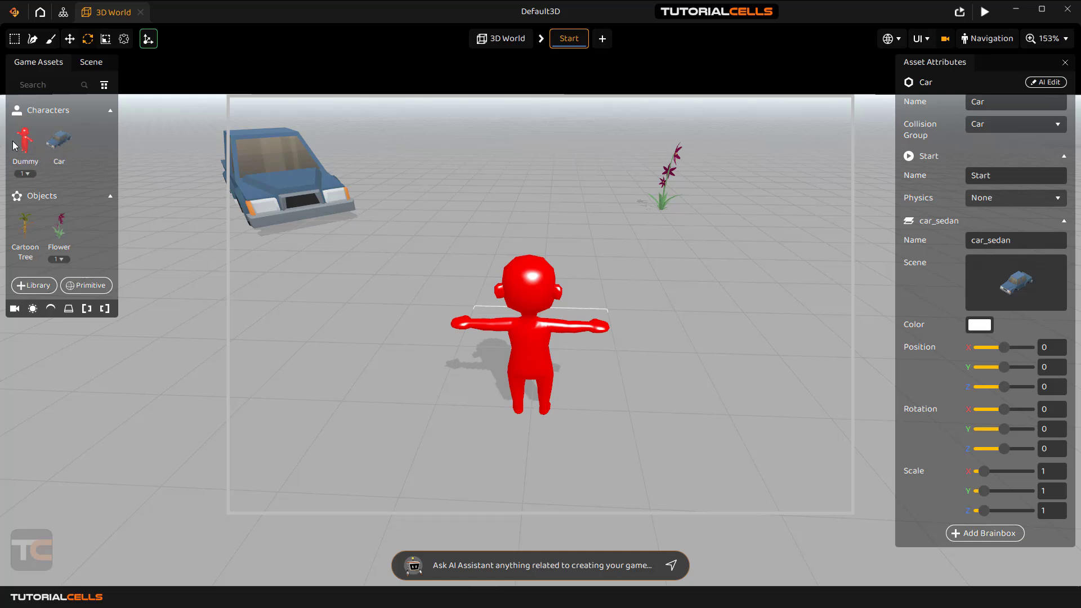
mouse_move(1001, 269)
left_click(91, 62)
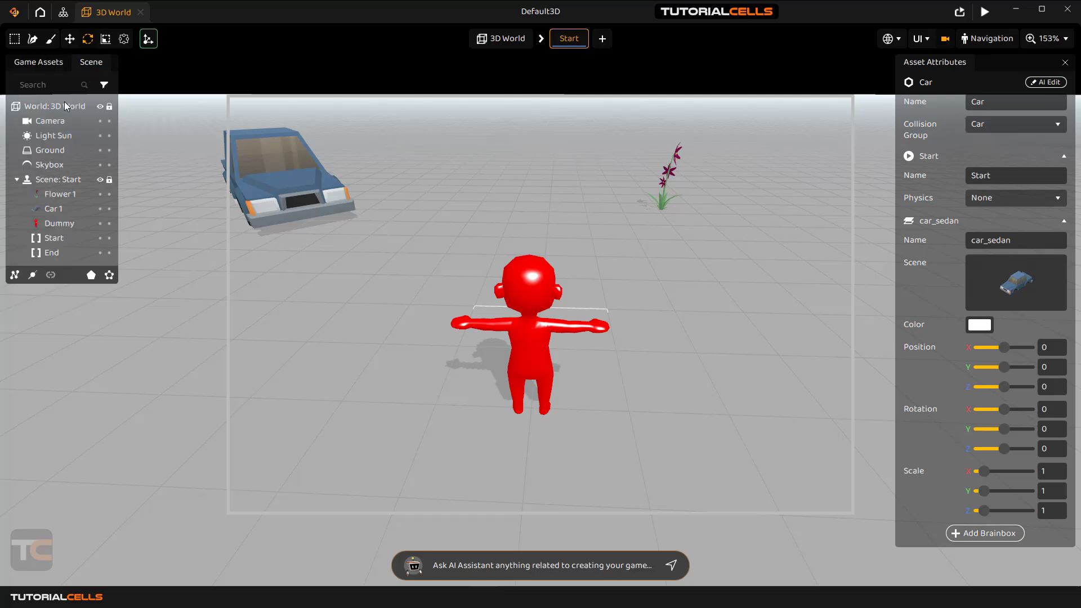
left_click(56, 122)
left_click(1002, 225)
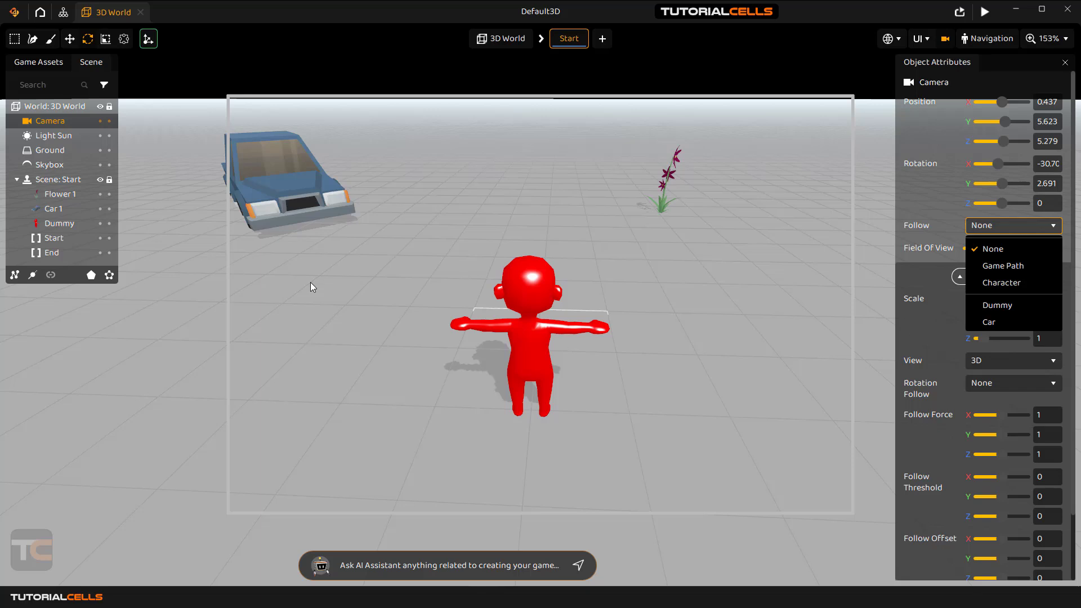
Return the Car asset to the Objects group in Game Assets.
left_click(87, 66)
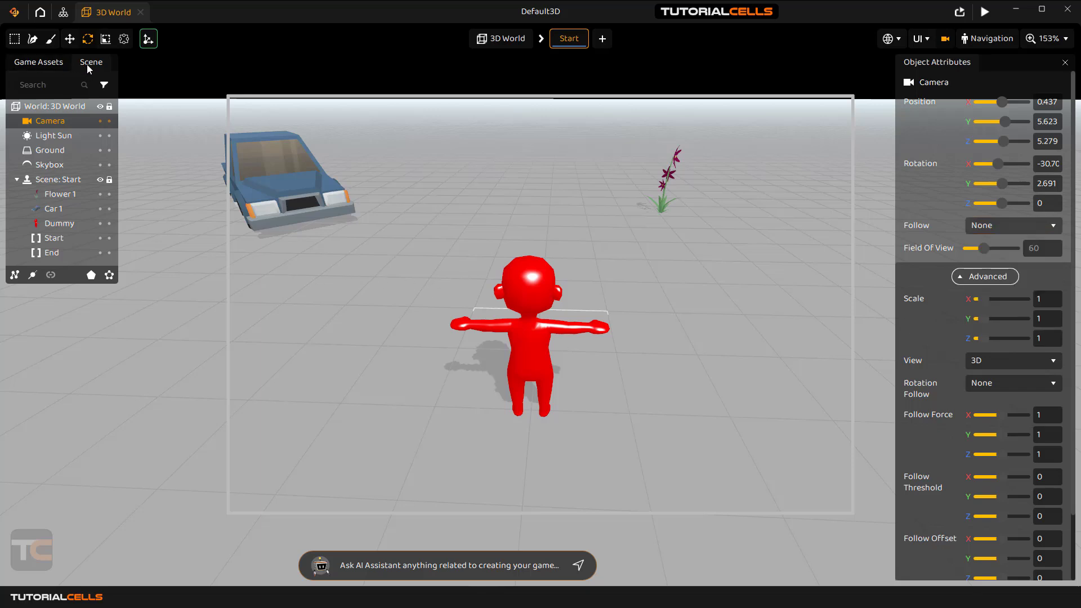
left_click(48, 64)
left_click_drag(61, 143, 83, 236)
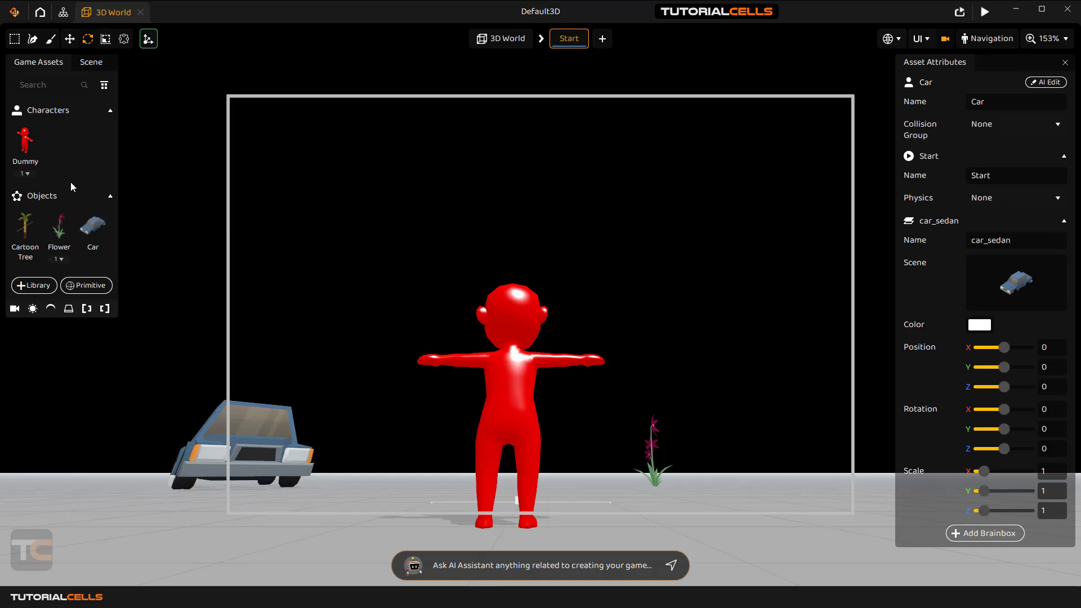
left_click(93, 61)
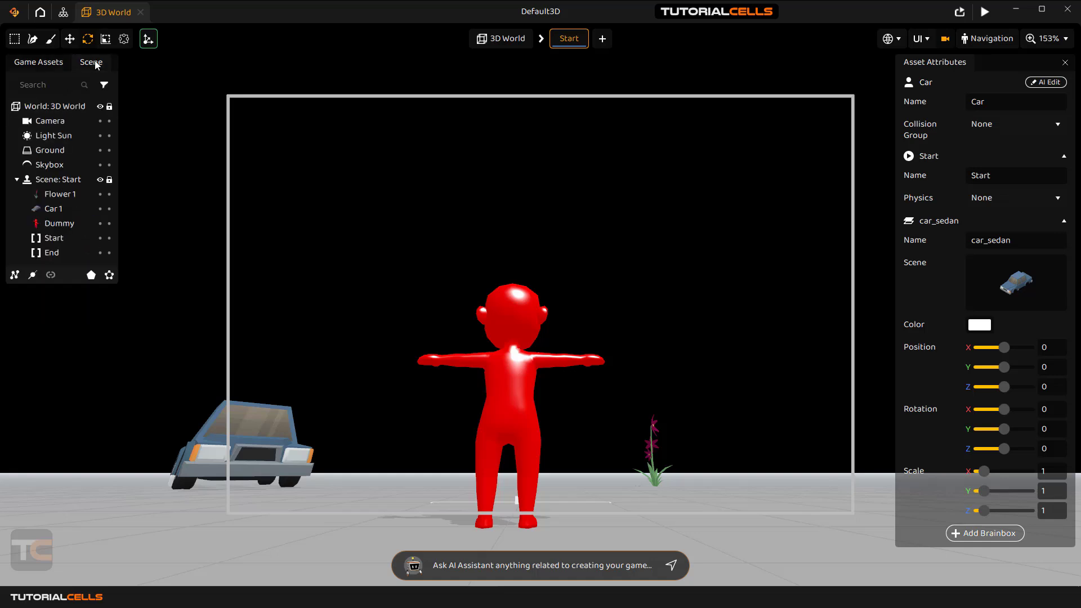
Swing and pull the camera back to X -0.34, Y 5.336, Z 8.725.
left_click(47, 121)
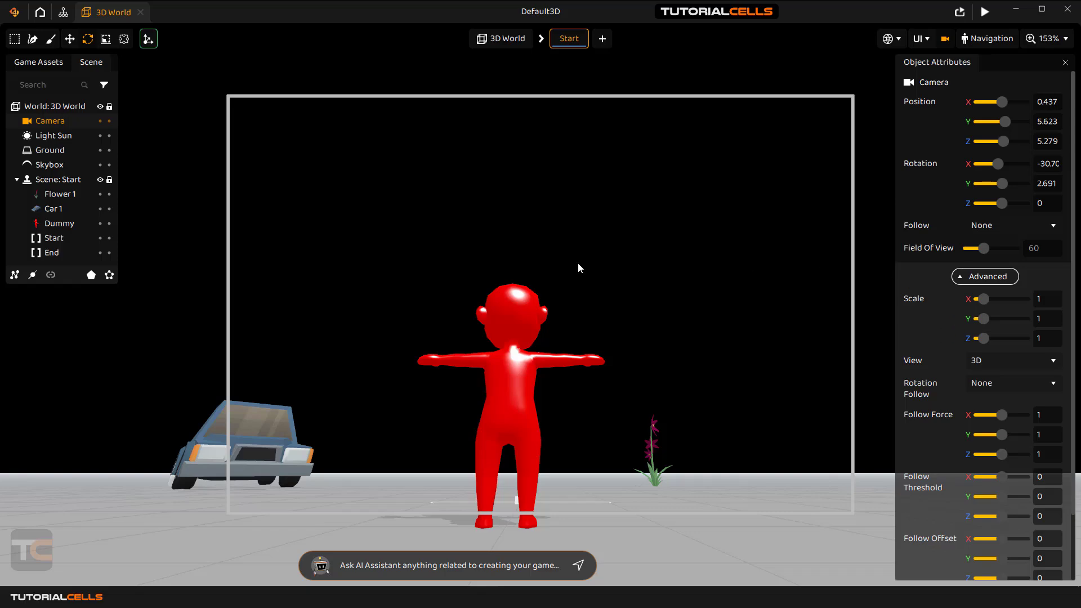
mouse_move(578, 262)
right_mouse_down()
mouse_move(215, 124)
mouse_move(394, 214)
mouse_move(361, 439)
mouse_move(445, 315)
mouse_move(579, 269)
mouse_move(562, 263)
right_mouse_up()
key("s")
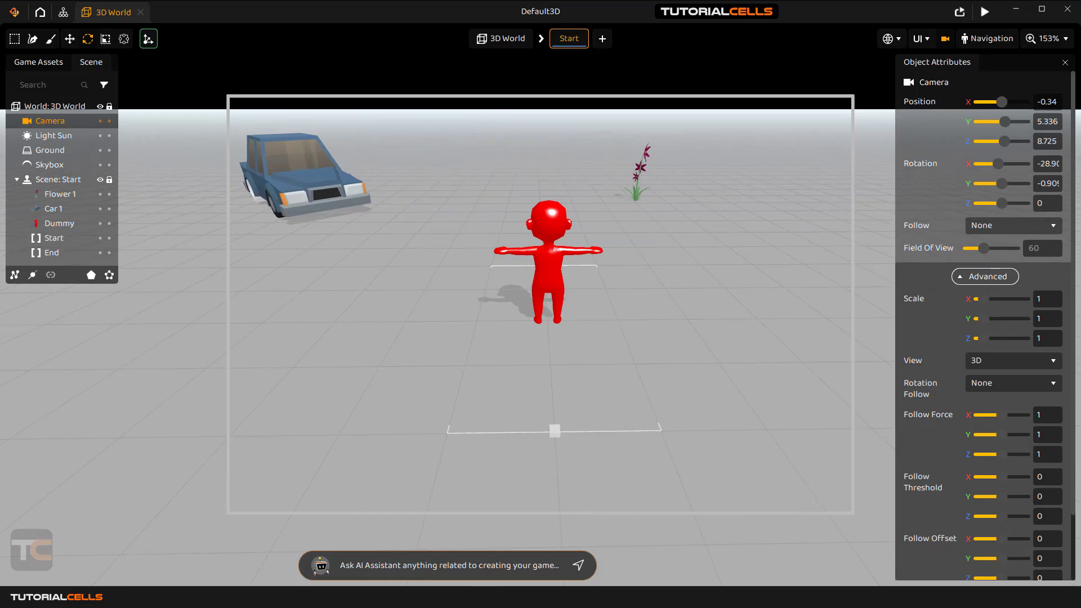
Leave the camera view and set the camera's Follow to Character.
left_click(929, 40)
left_click(945, 38)
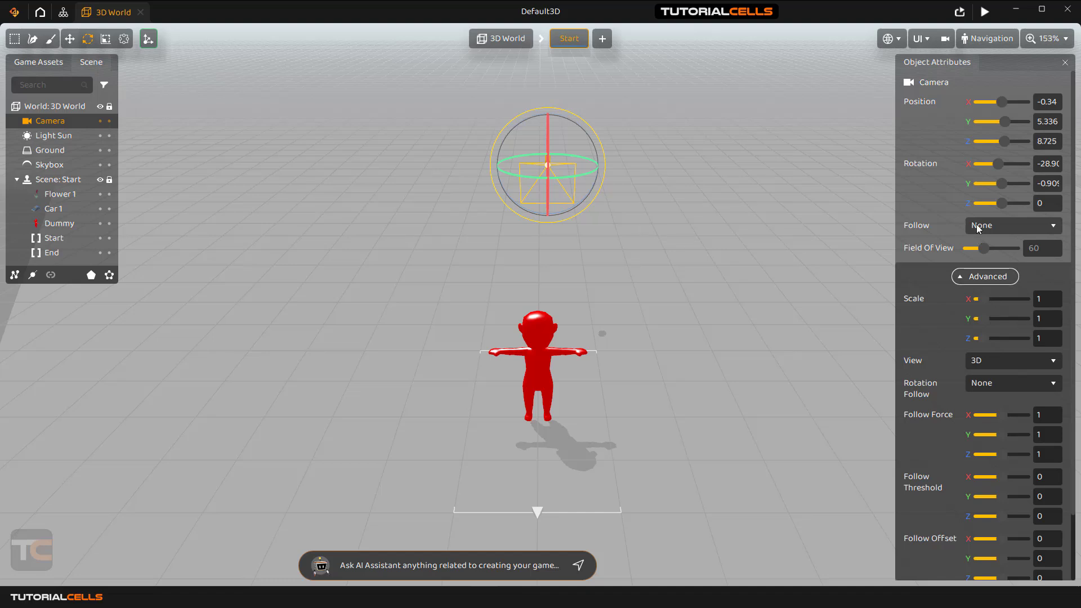
left_click(1013, 229)
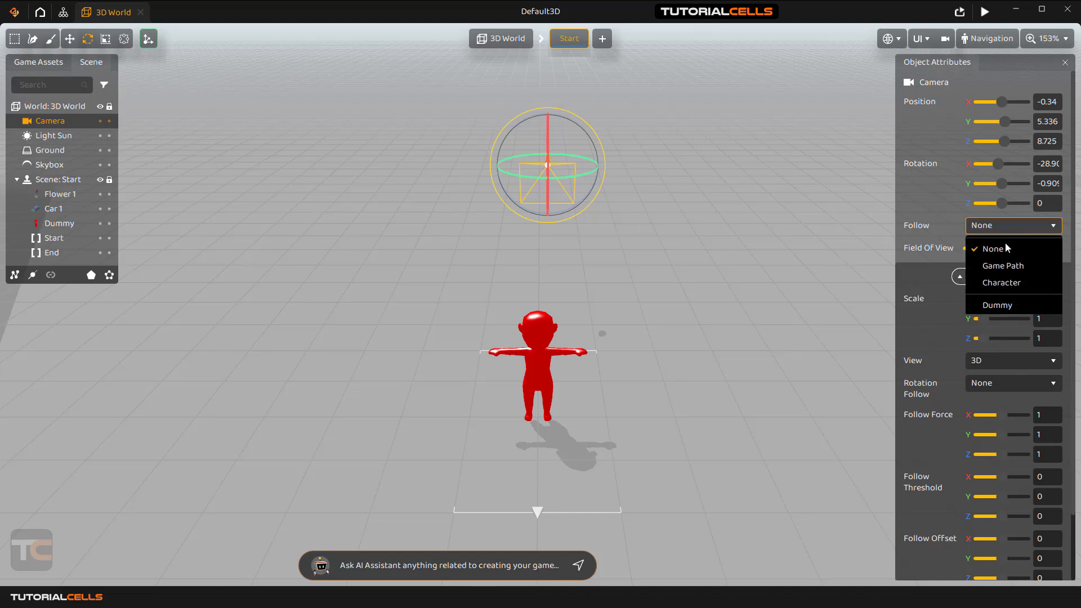
left_click(1002, 282)
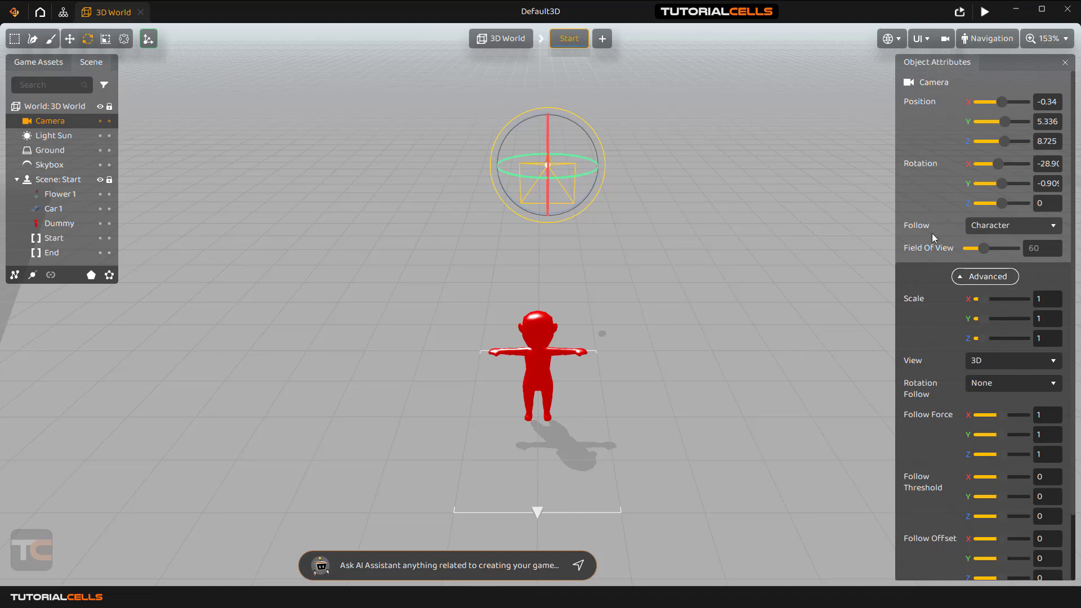
Play-test the game in Preview, close it, and confirm Follow stays on Character.
left_click(984, 13)
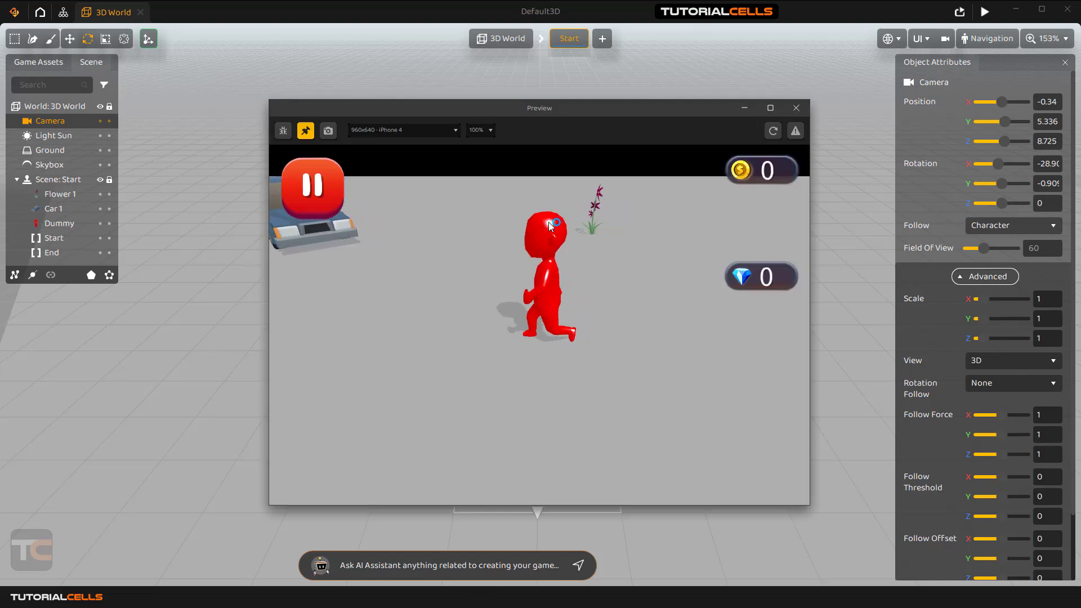
left_click(795, 108)
left_click(1003, 225)
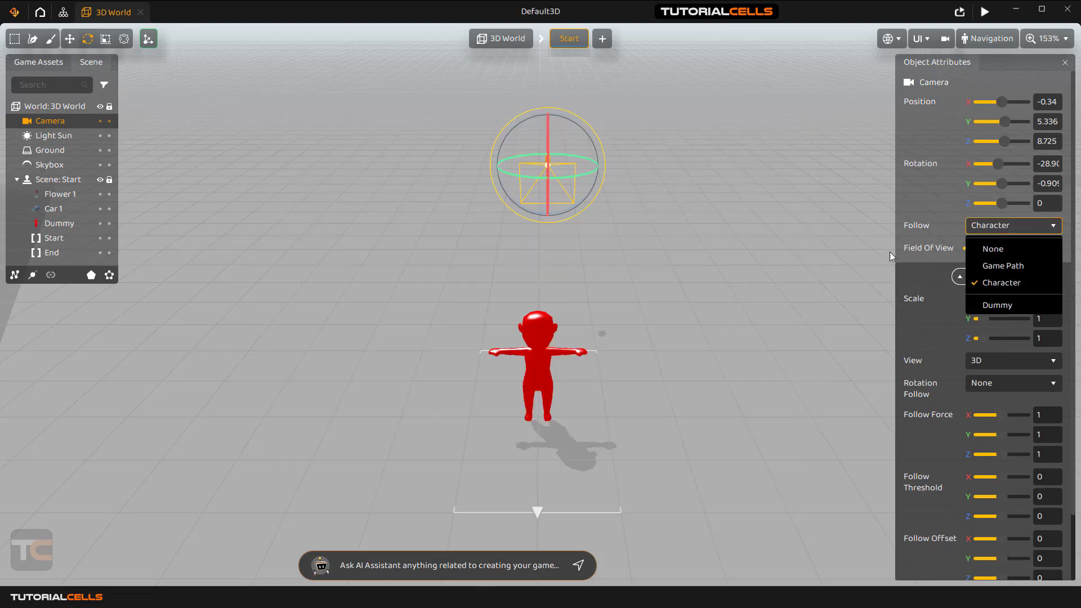
left_click(14, 14)
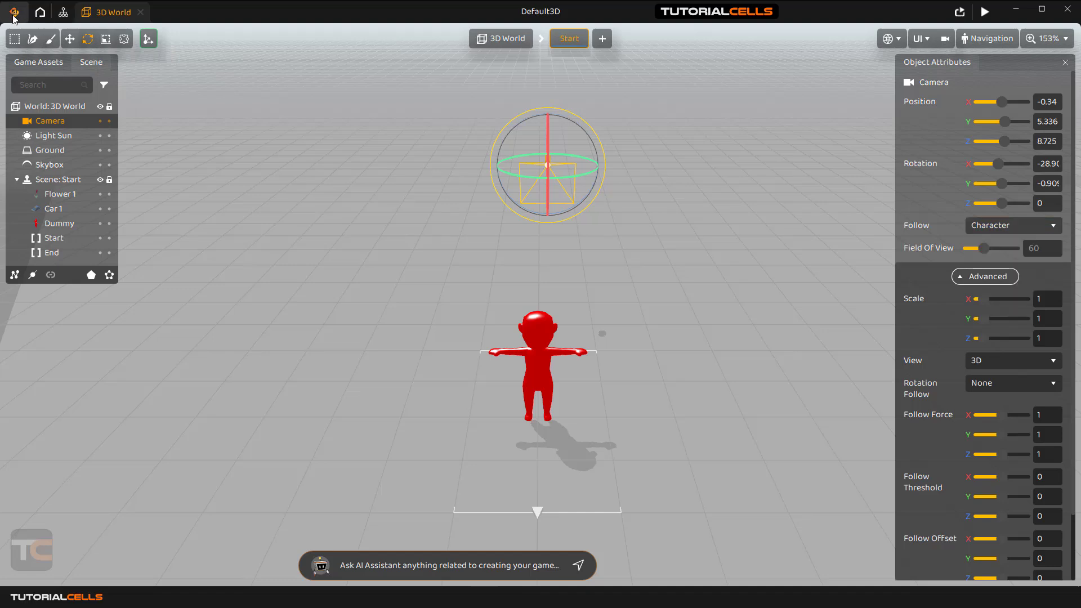
Open the recent Twisted Road project without saving the current changes.
left_click(14, 15)
mouse_move(35, 39)
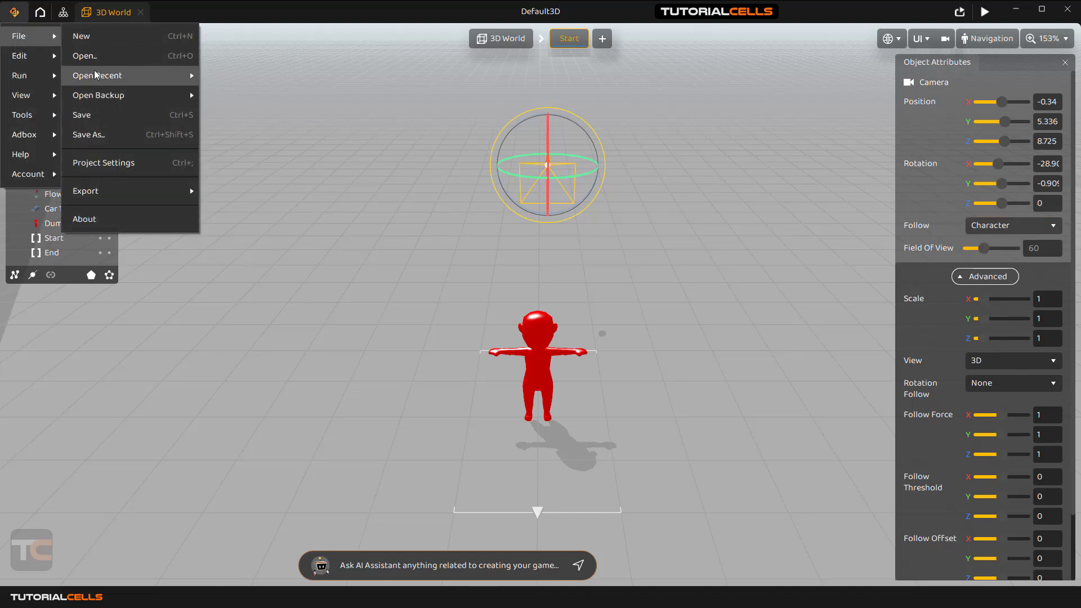
mouse_move(100, 76)
left_click(221, 82)
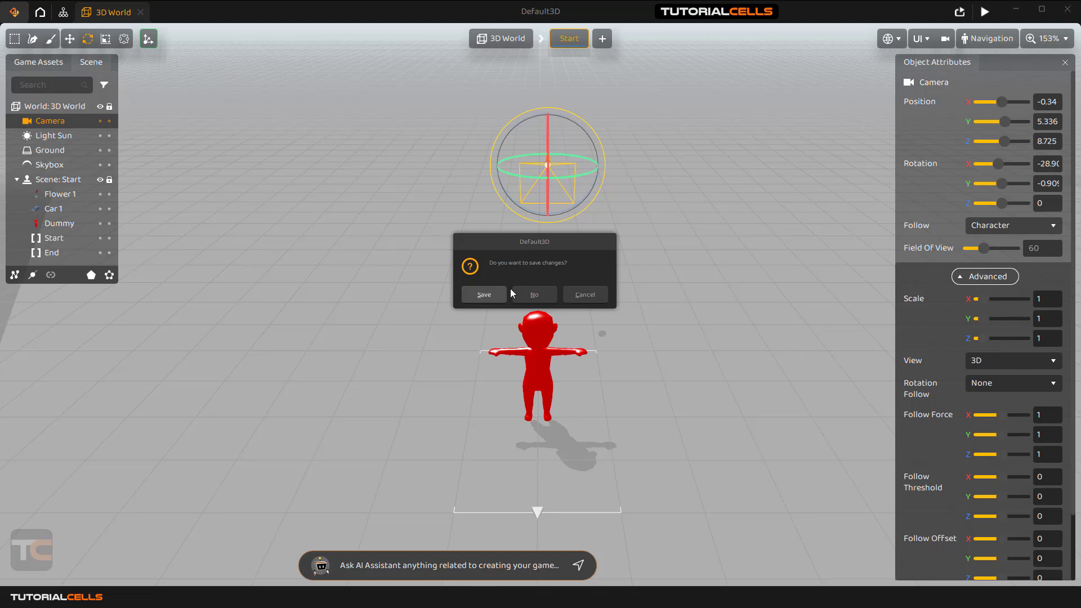
left_click(530, 294)
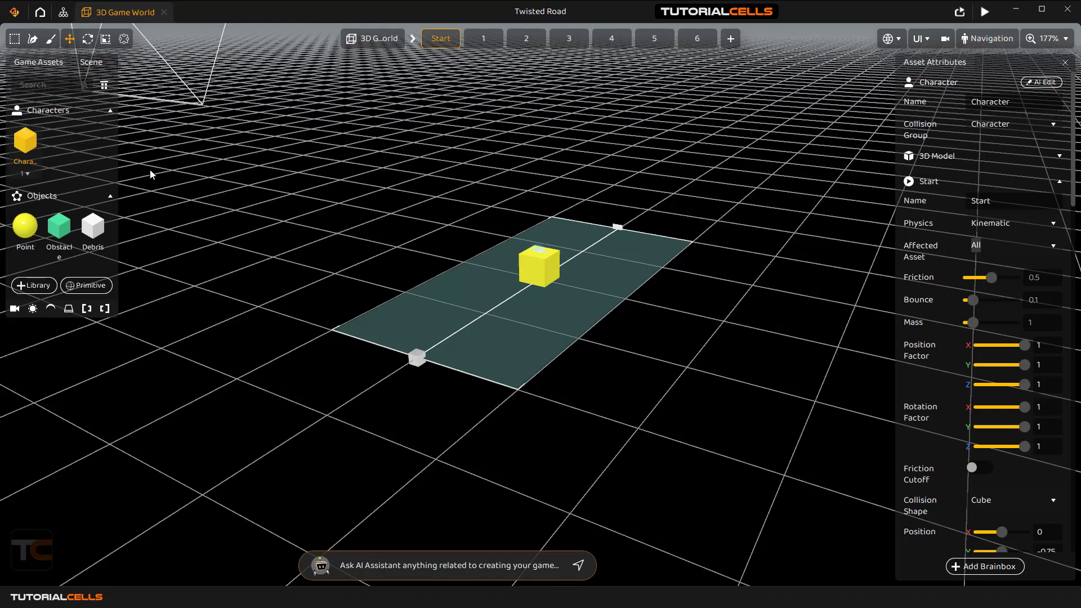
Browse the road scenes 1 through 4, ending on scene 4.
left_click(476, 37)
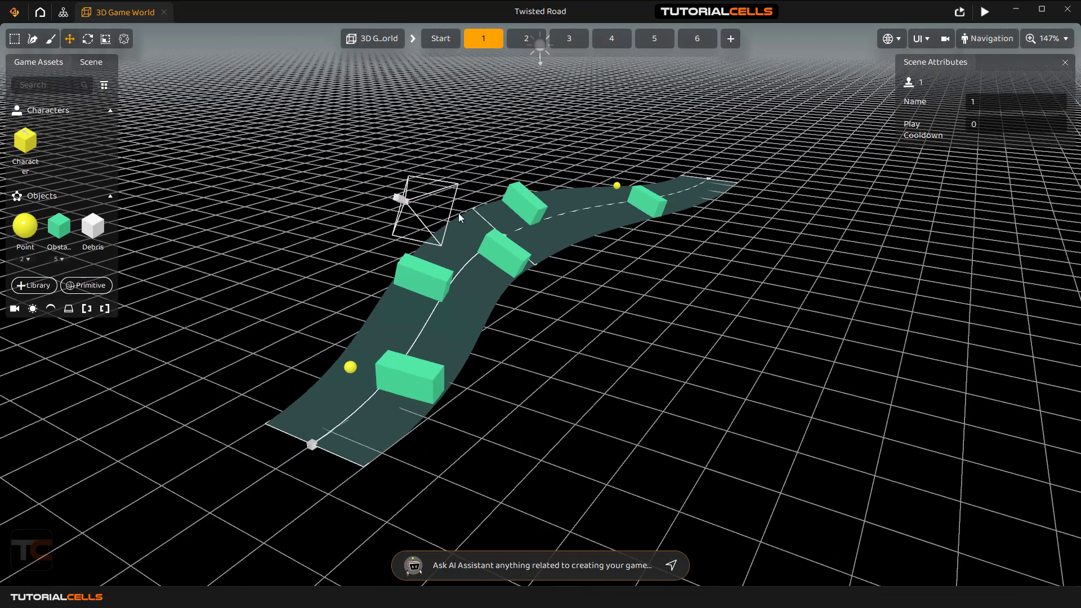
left_click(525, 39)
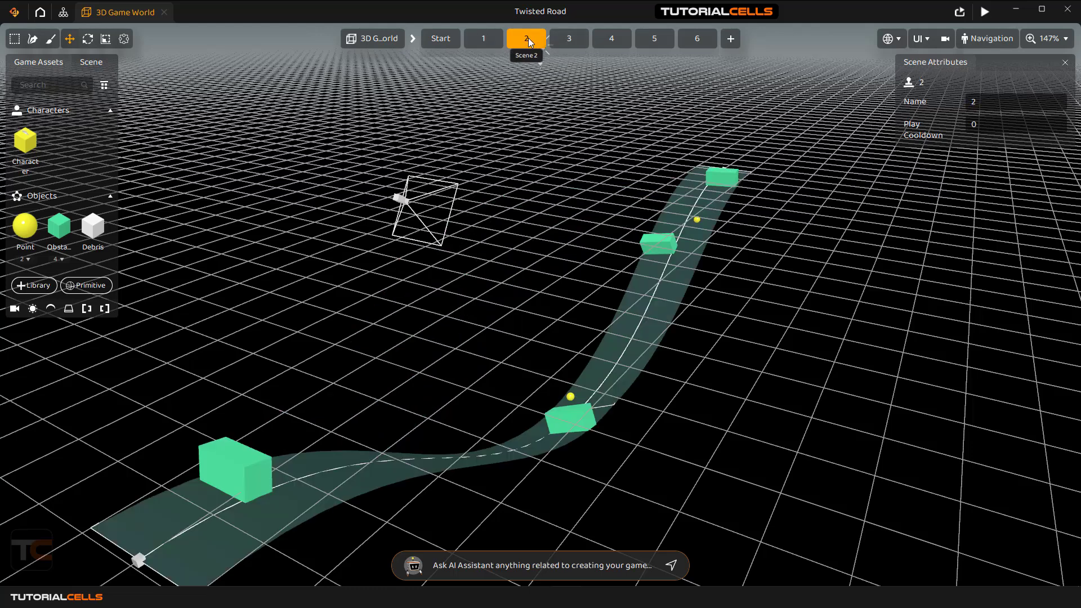
left_click(567, 41)
left_click(612, 43)
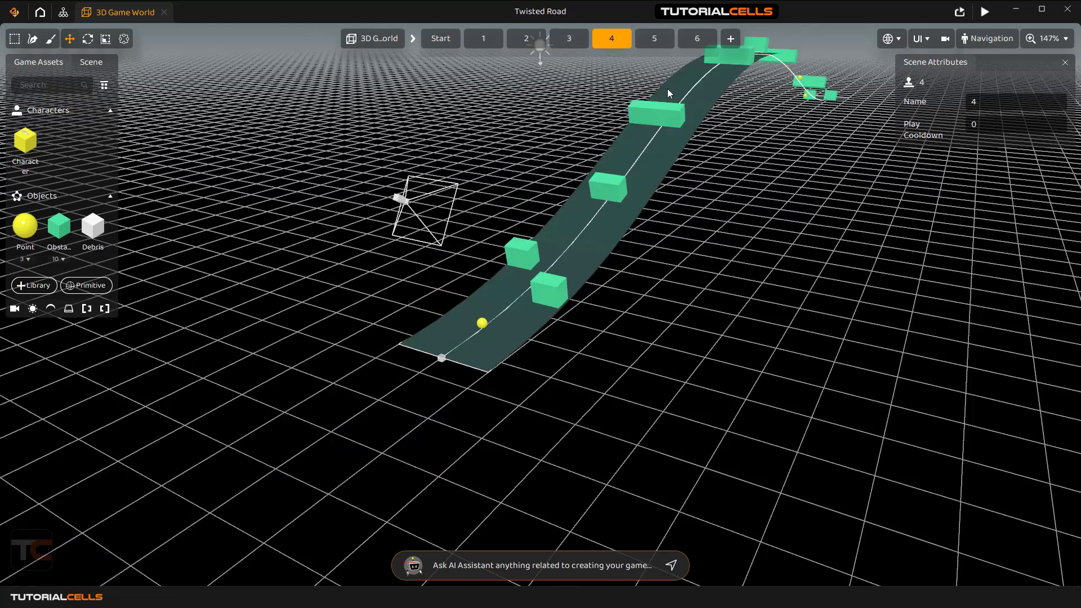
Confirm the Twisted Road camera's Follow is set to Game Path.
left_click(82, 61)
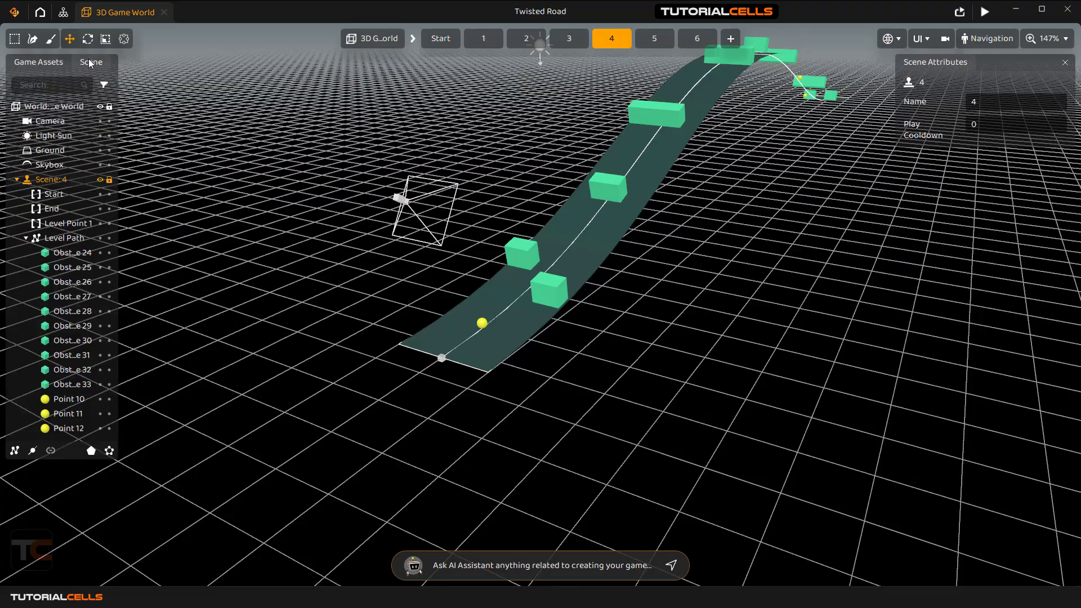
left_click(50, 120)
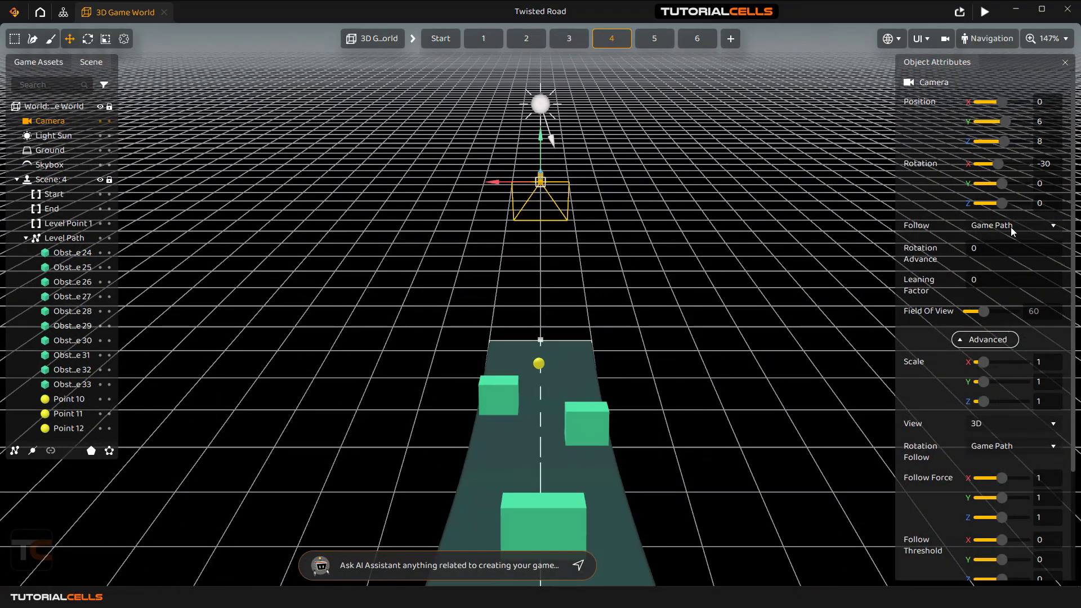
left_click(1011, 231)
left_click(1010, 231)
Launch the game preview, move its window up and right, and start playing.
left_click(985, 11)
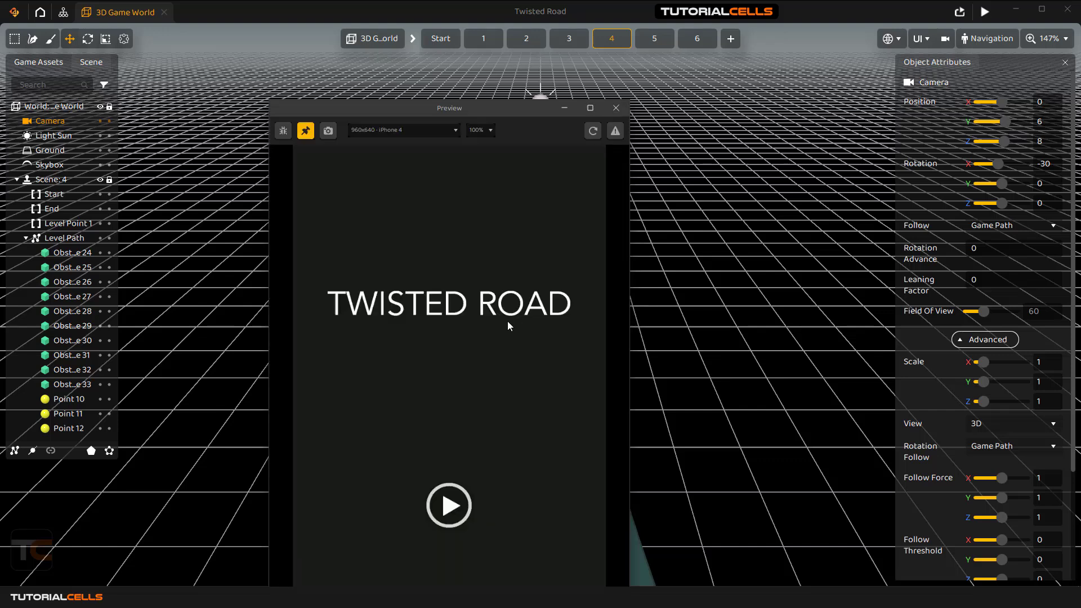
left_click_drag(498, 97, 542, 18)
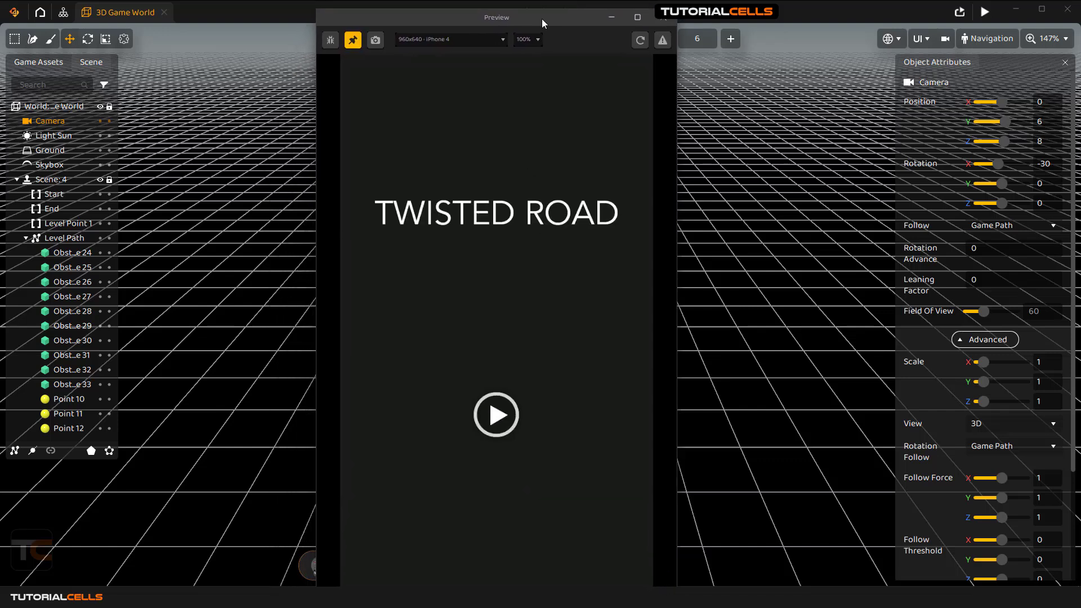
left_click(502, 403)
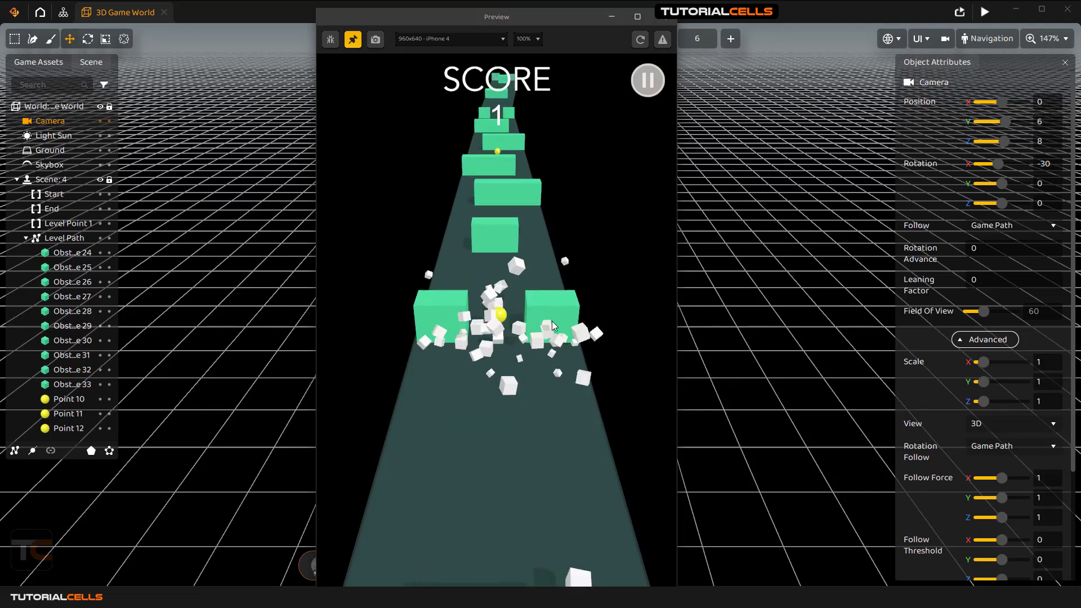
Close the preview and reopen the recent Default3D project, declining to save Twisted Road.
left_click(662, 17)
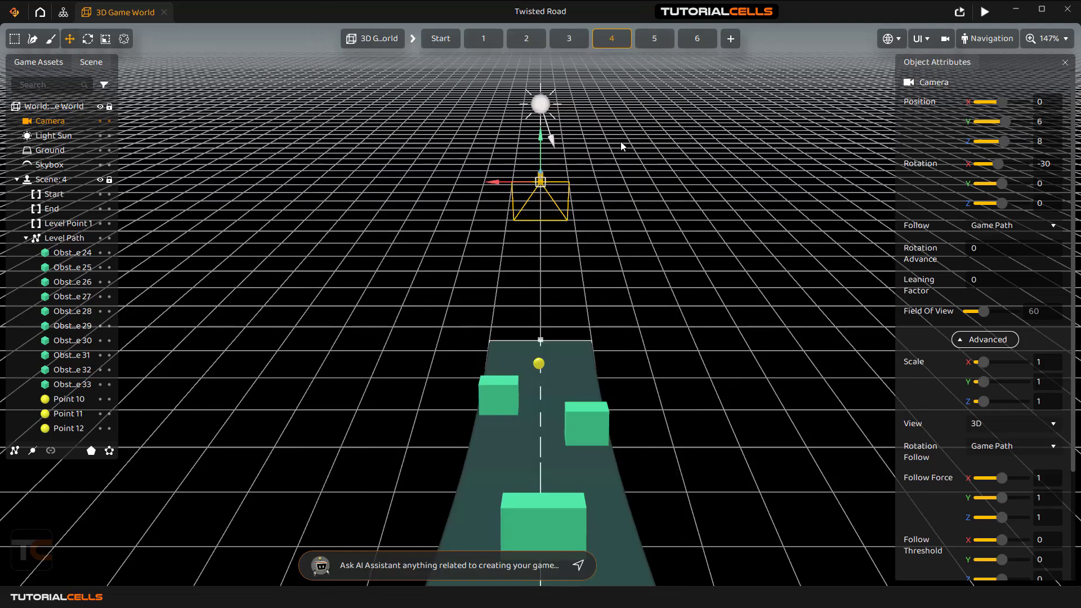
left_click(14, 11)
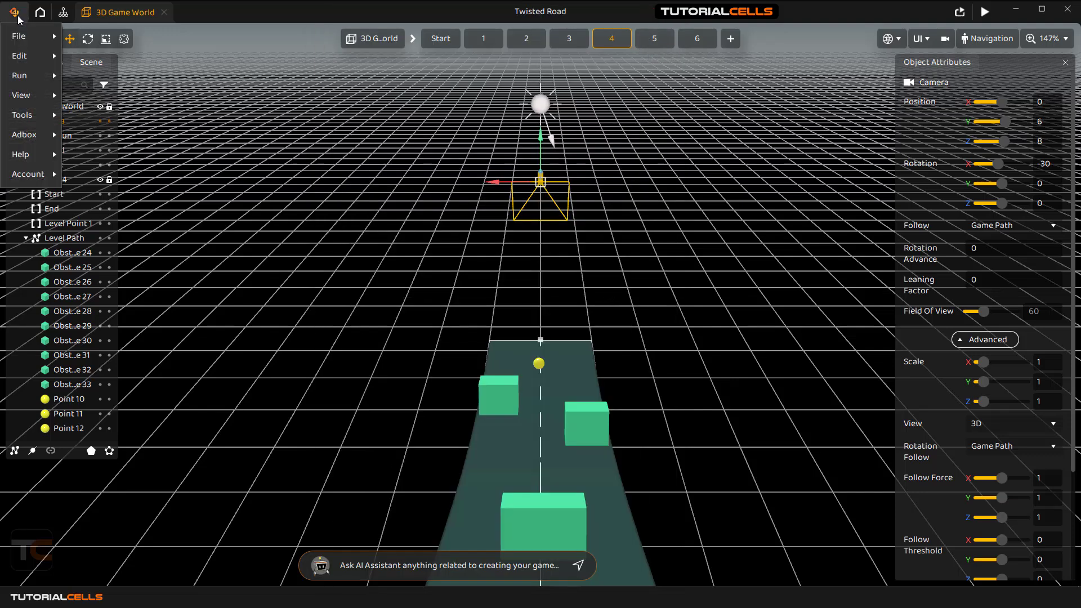
mouse_move(19, 39)
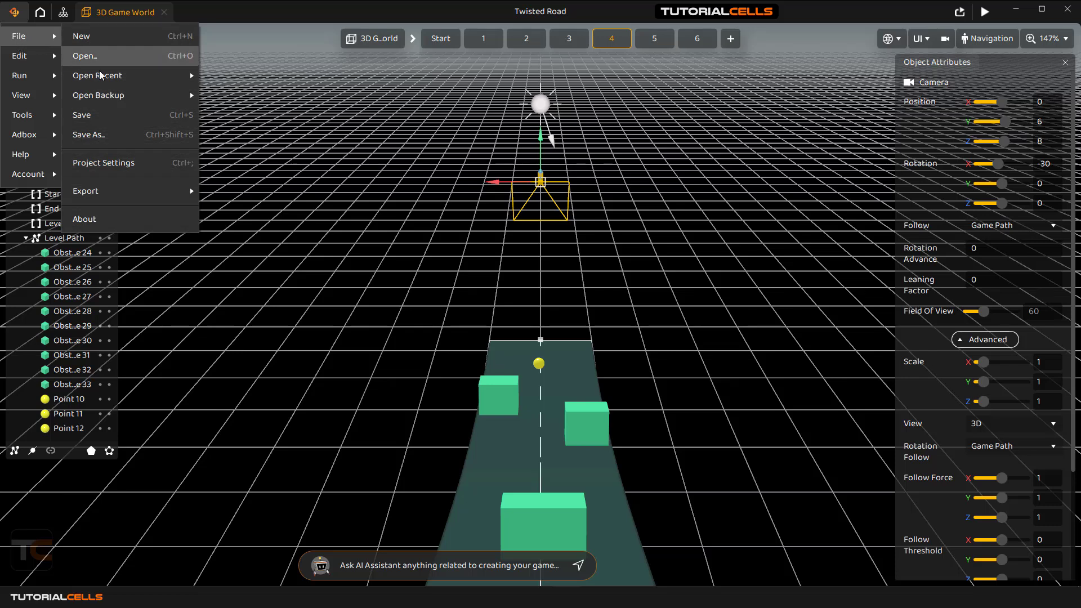
mouse_move(113, 76)
left_click(231, 80)
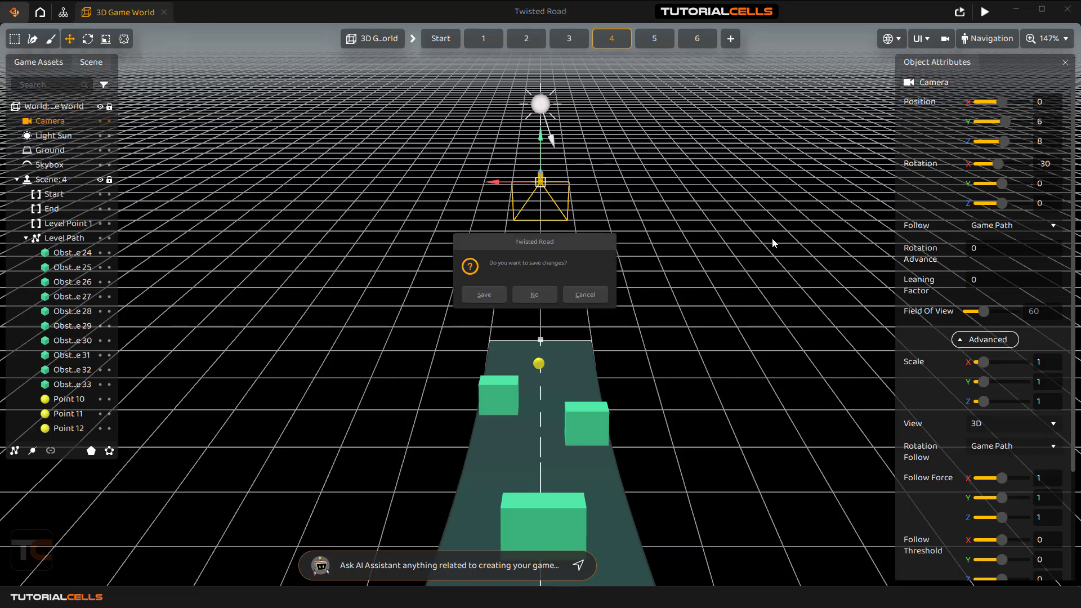
left_click(546, 299)
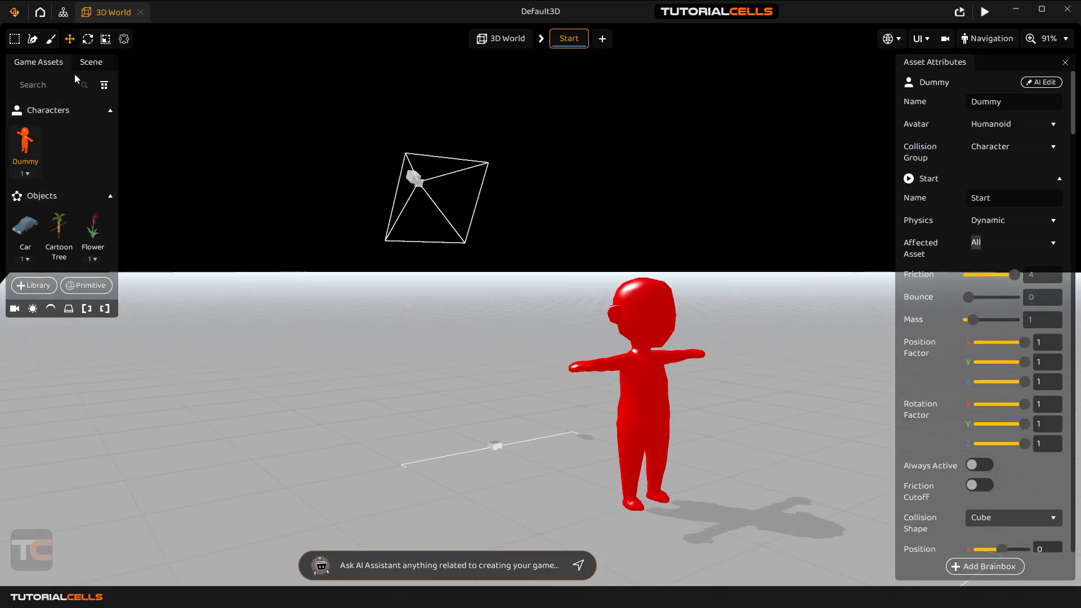
Check the Default3D camera's Follow options, still set to Character.
left_click(89, 63)
left_click(54, 120)
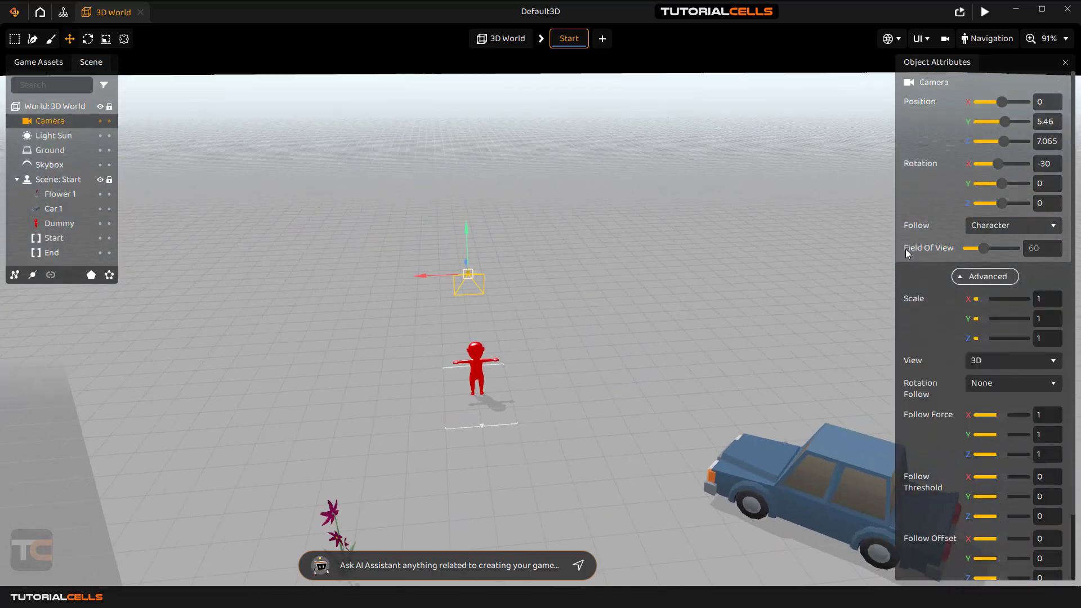
left_click(1003, 225)
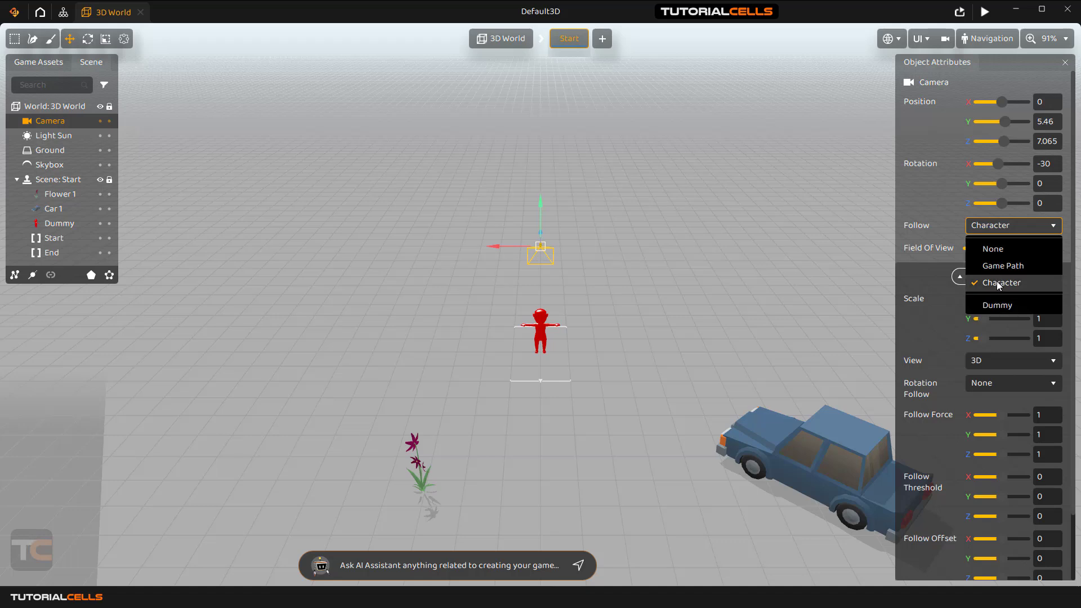
Review the Car and Dummy collision groups, leaving Dummy as Character, then reselect the camera.
left_click(38, 63)
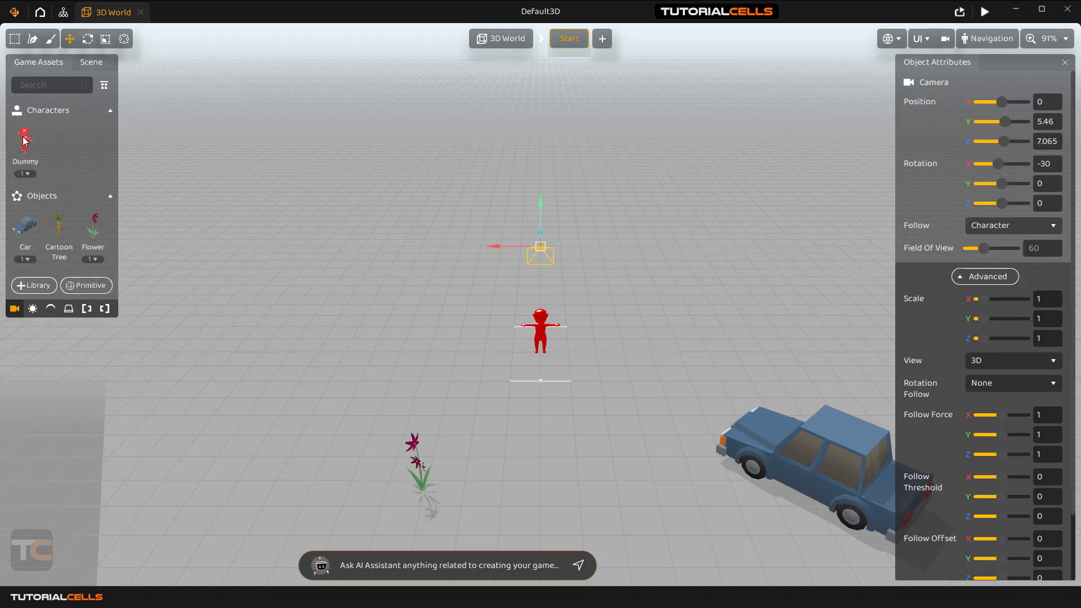
left_click(25, 225)
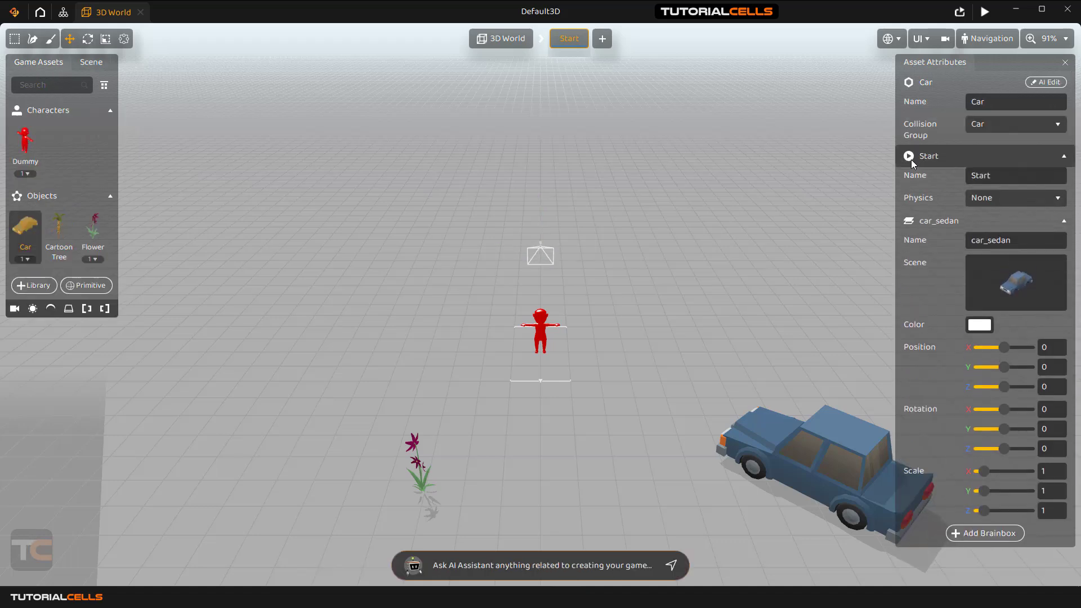
left_click(998, 124)
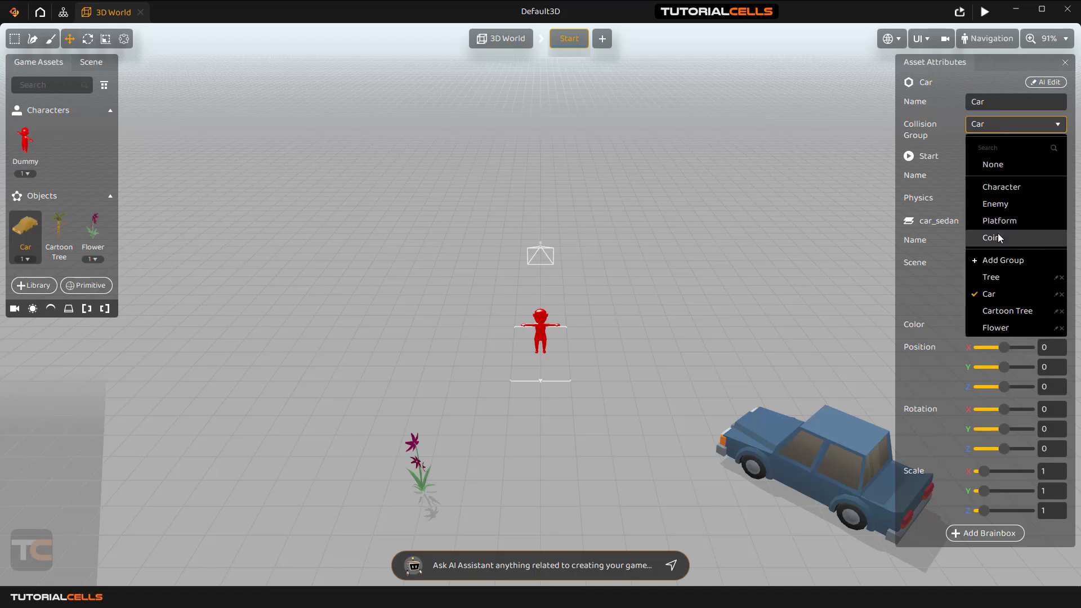
left_click(939, 98)
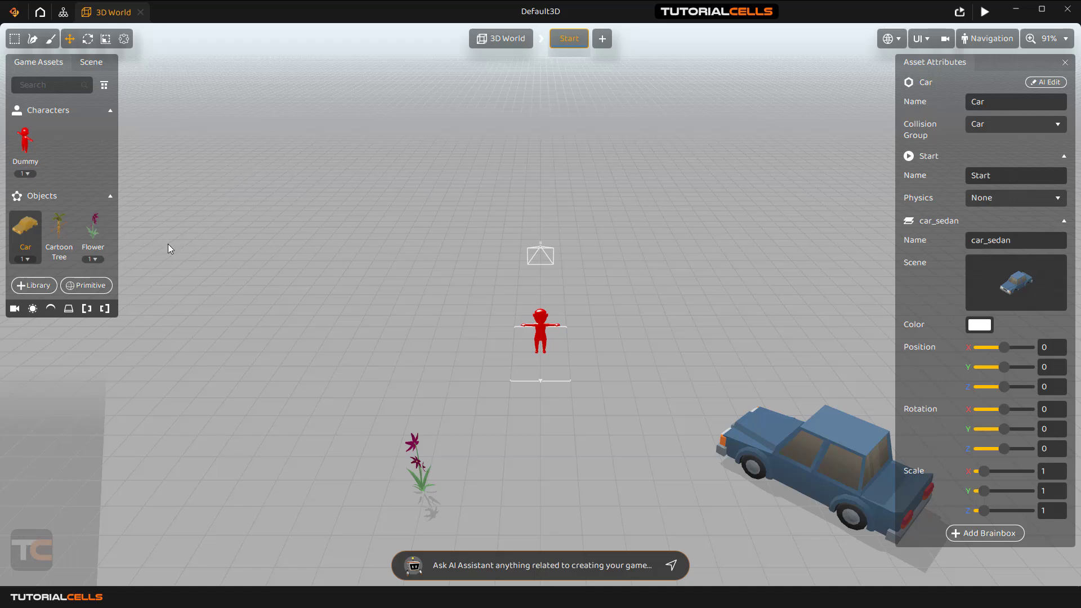
left_click(25, 141)
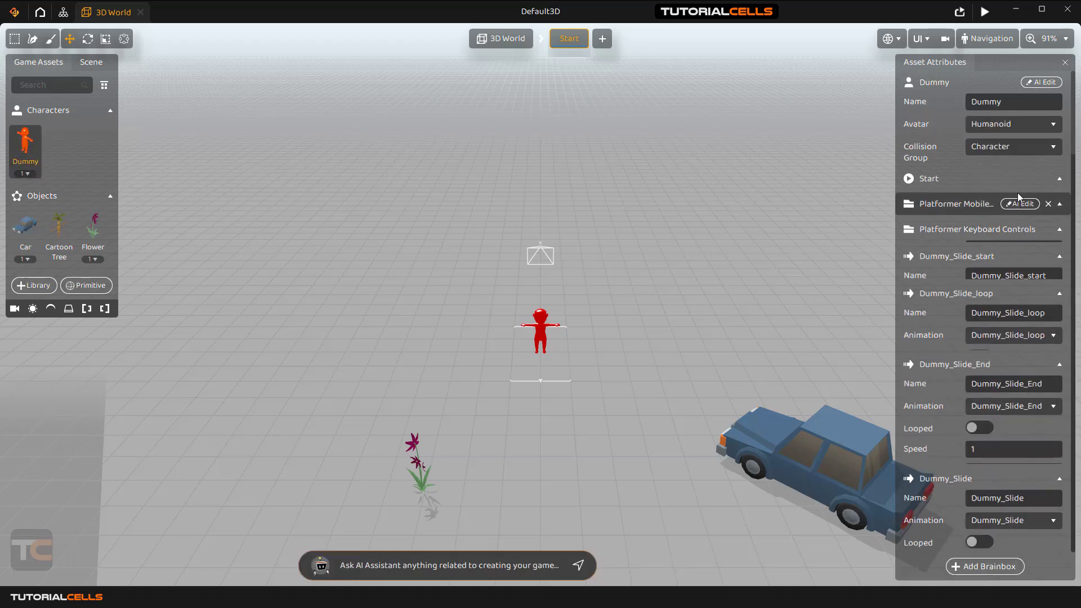
left_click(995, 147)
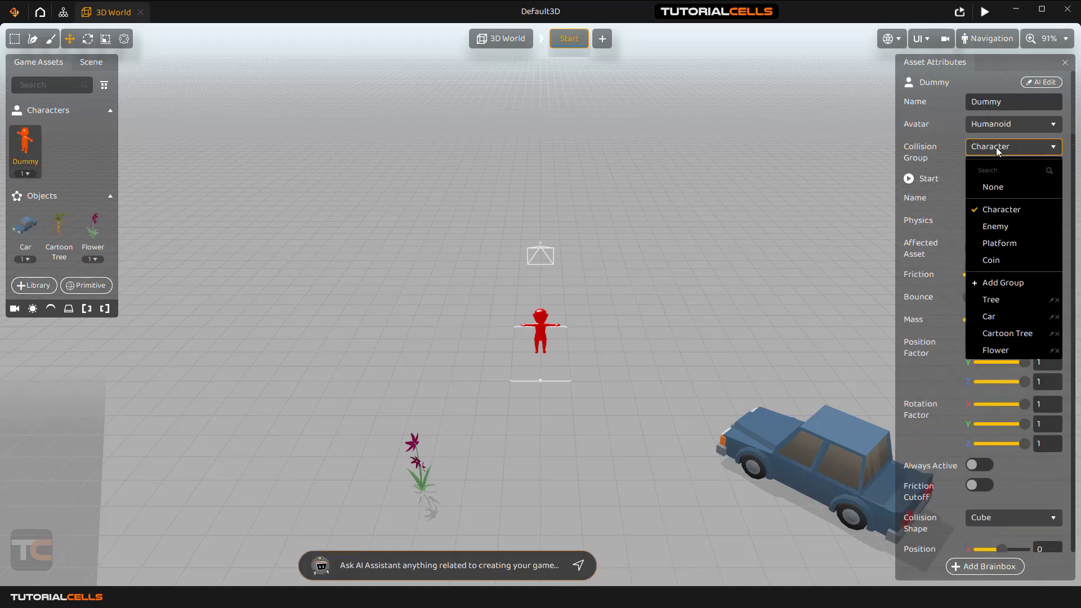
left_click(995, 147)
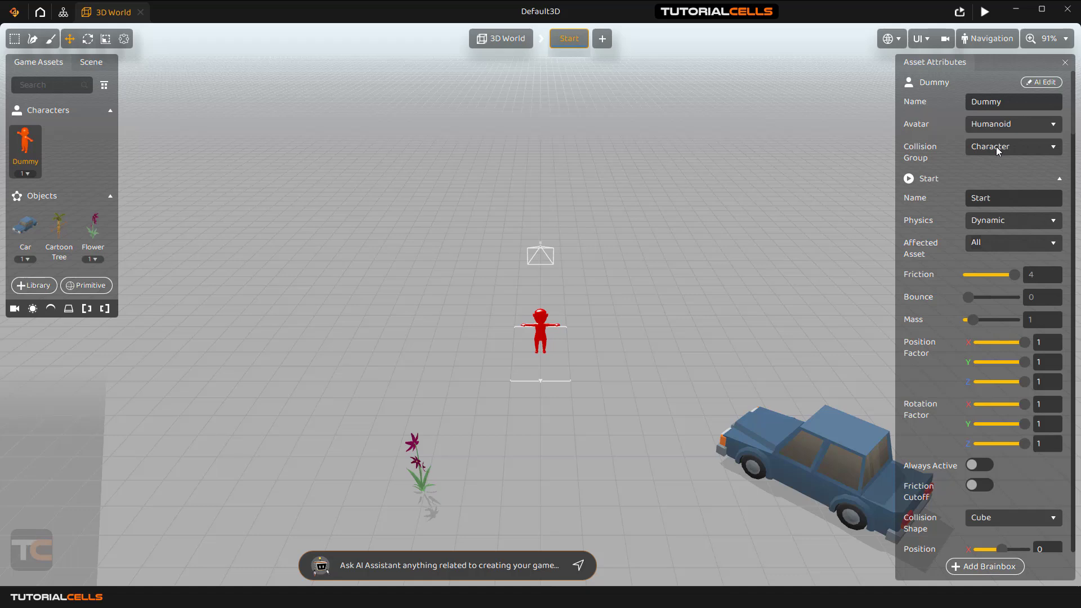
left_click(100, 69)
left_click(45, 120)
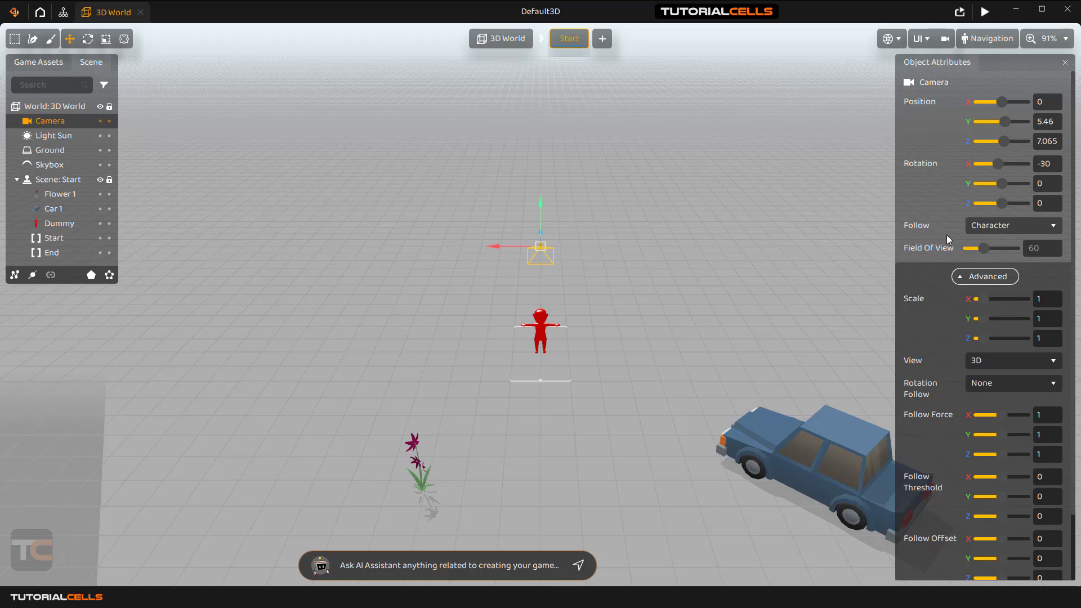
Keep the camera's Follow target on Character and view the scene through the game camera.
left_click(991, 225)
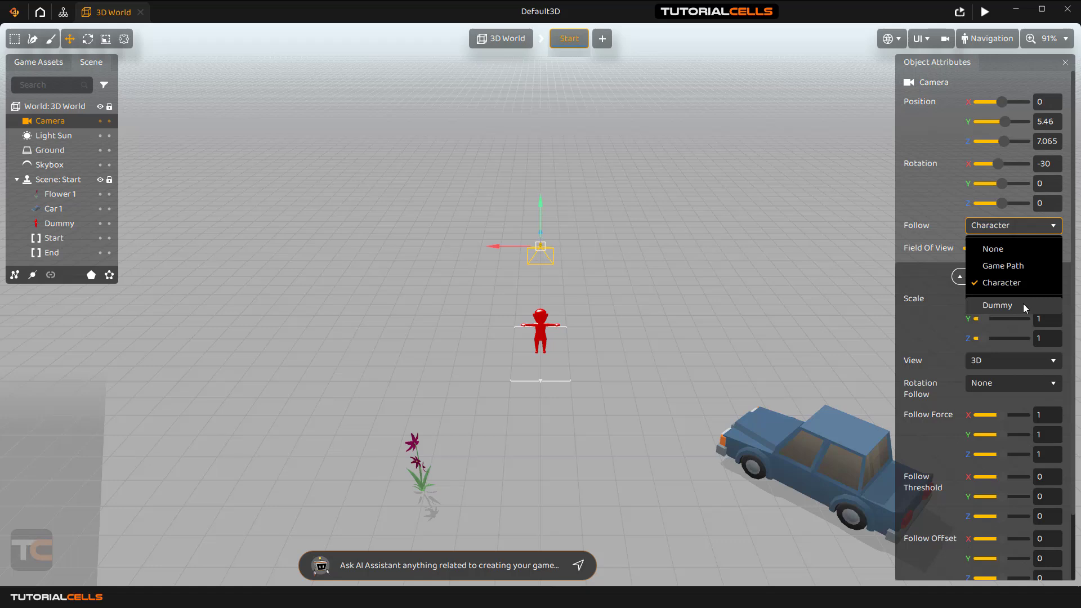
left_click(915, 259)
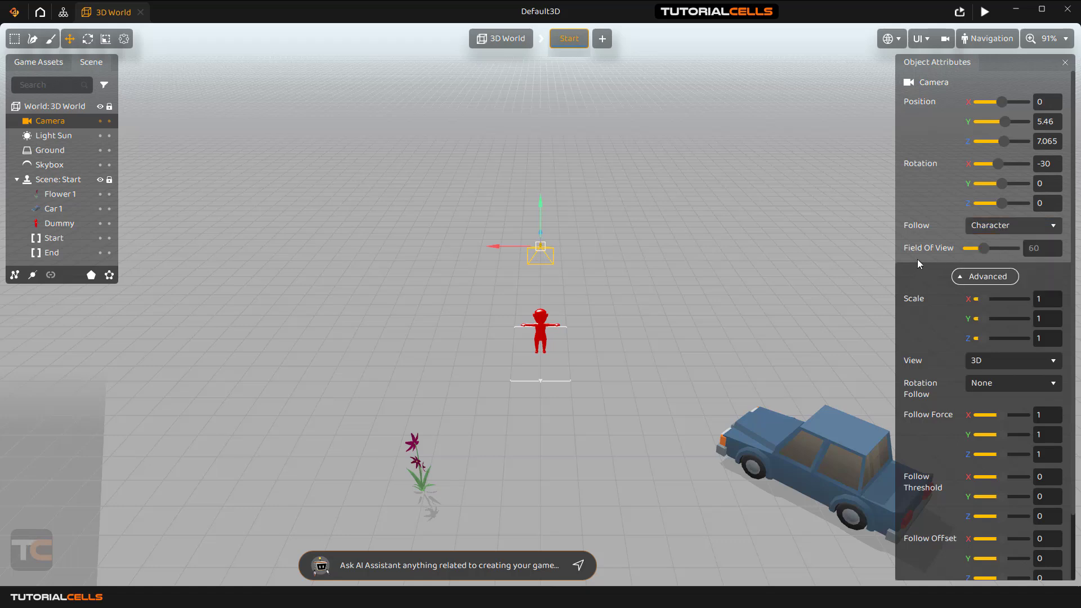
left_click(945, 38)
Try camera field of view 100 and 41, settle on 60, then return to the editor view.
scroll(553, 265, "up", 5)
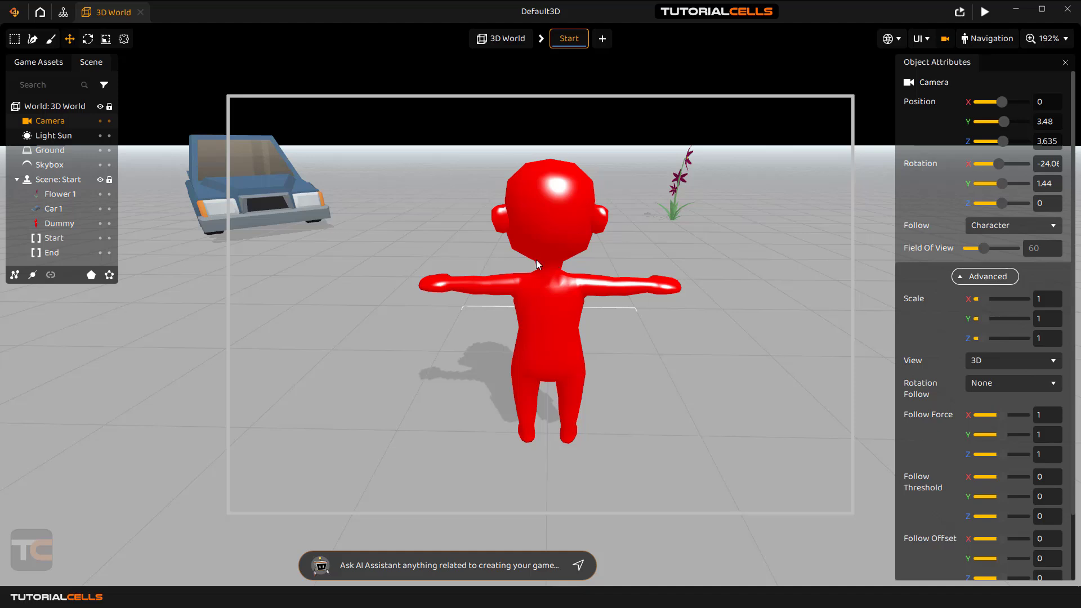
left_click_drag(984, 248, 997, 246)
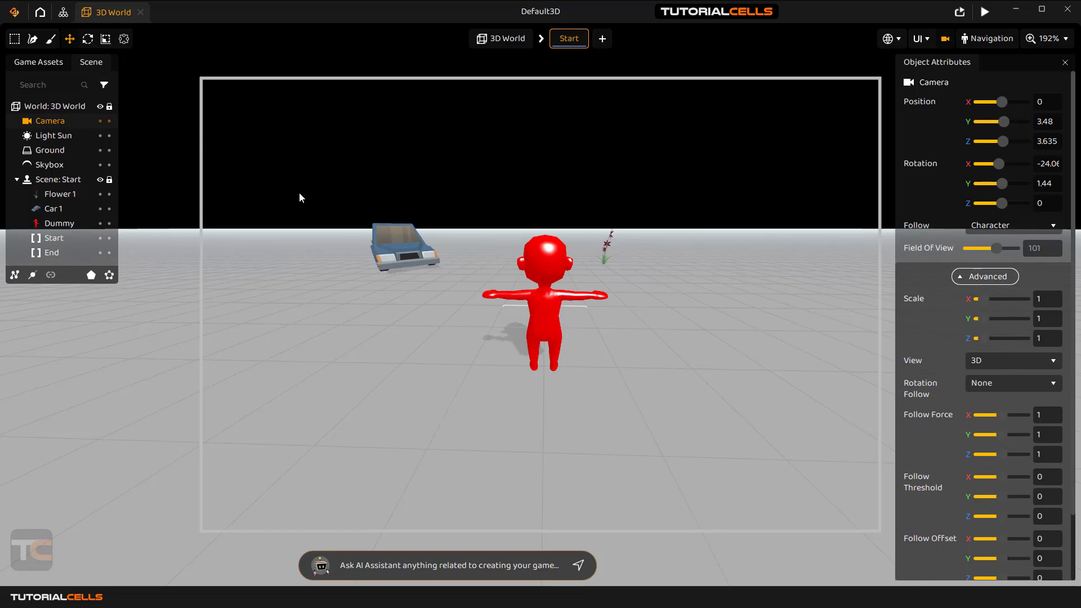
left_click_drag(1001, 247, 978, 246)
left_click(1024, 251)
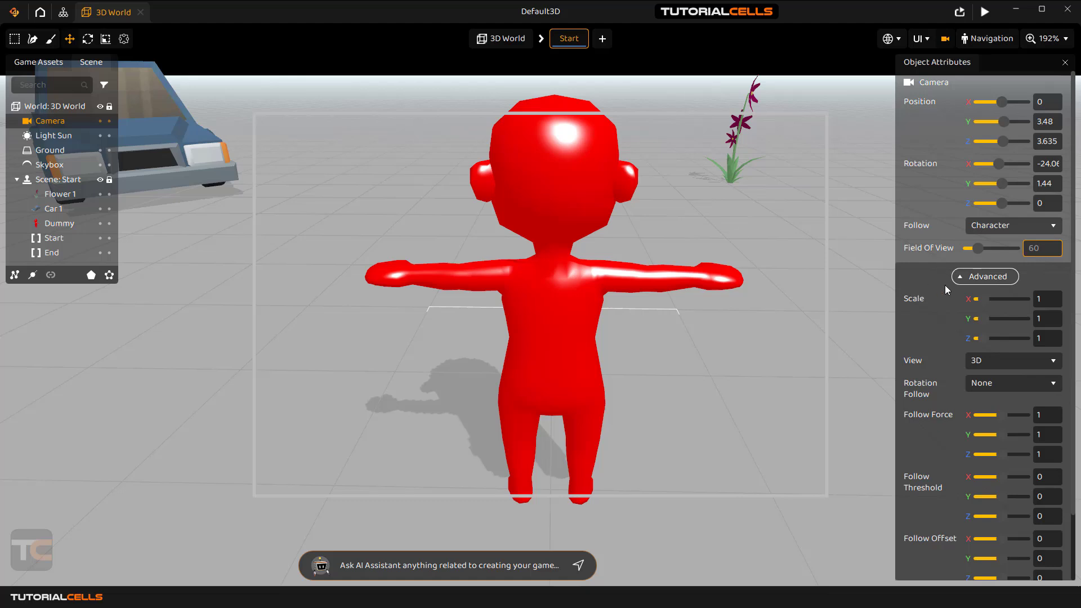
left_click(964, 275)
left_click(964, 282)
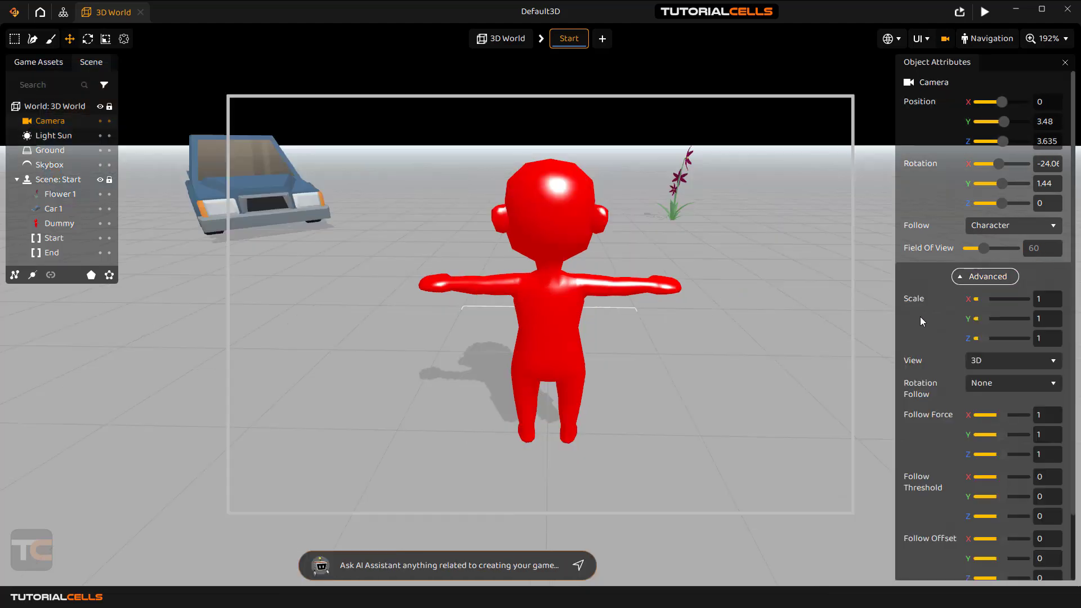
left_click(946, 40)
scroll(595, 360, "up", 3)
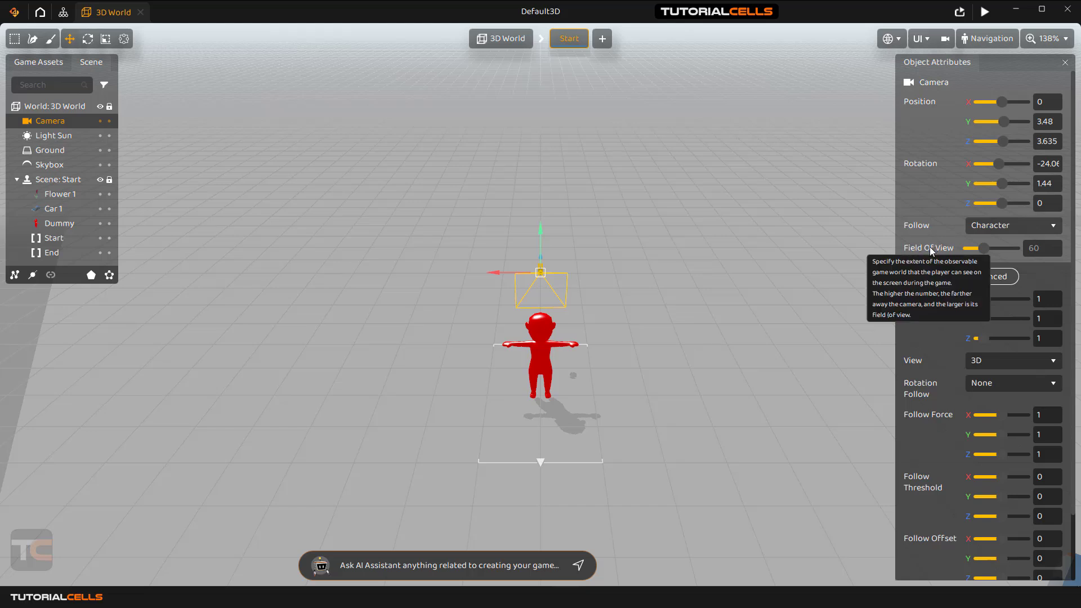
Use the Scale tool to enlarge the camera, checking it through the camera view.
left_click(106, 38)
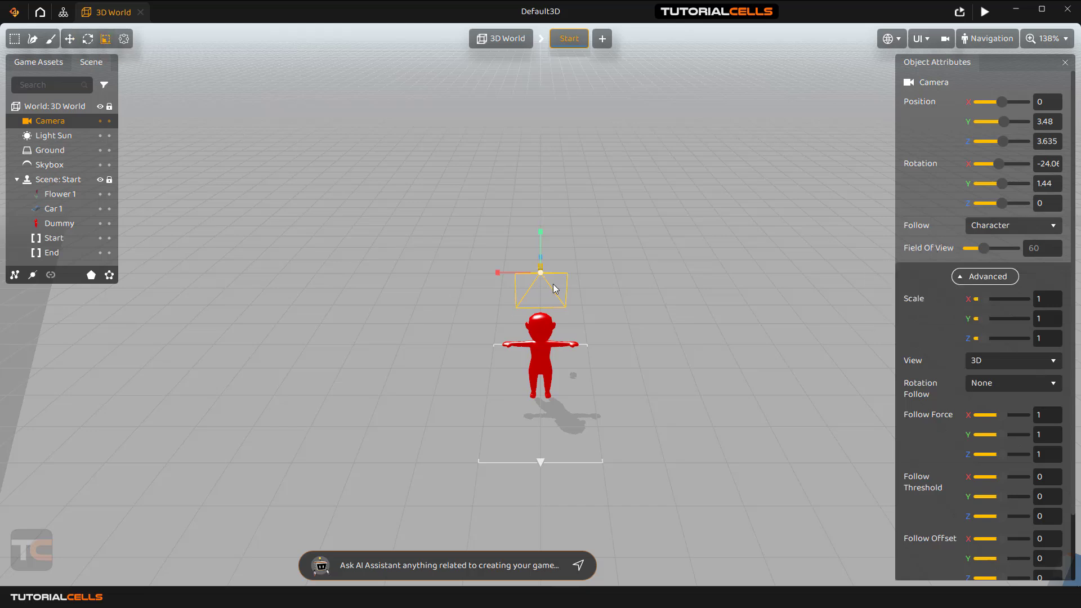
mouse_move(542, 272)
left_mouse_down()
mouse_move(590, 254)
mouse_move(542, 281)
left_mouse_up()
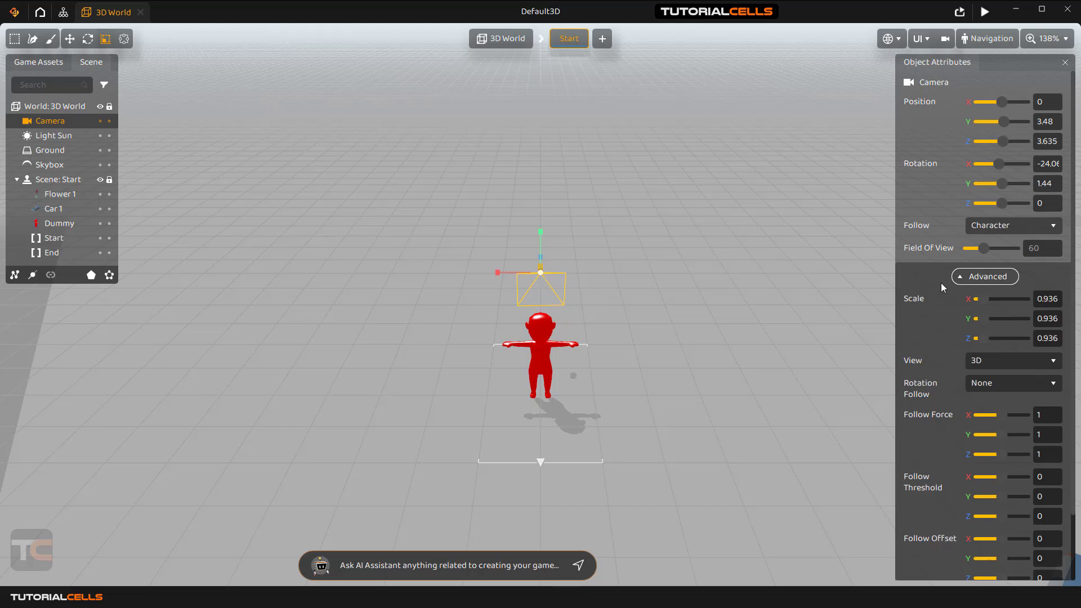
left_click(944, 43)
left_click(946, 45)
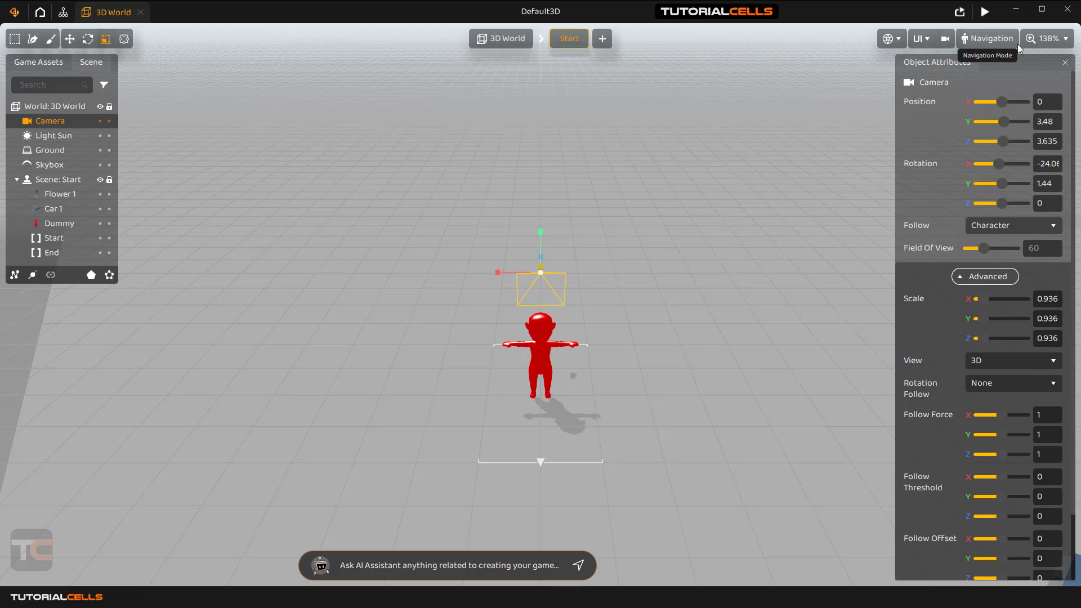
Run a game preview and keep enlarging the camera past scale 1.325.
left_click(980, 14)
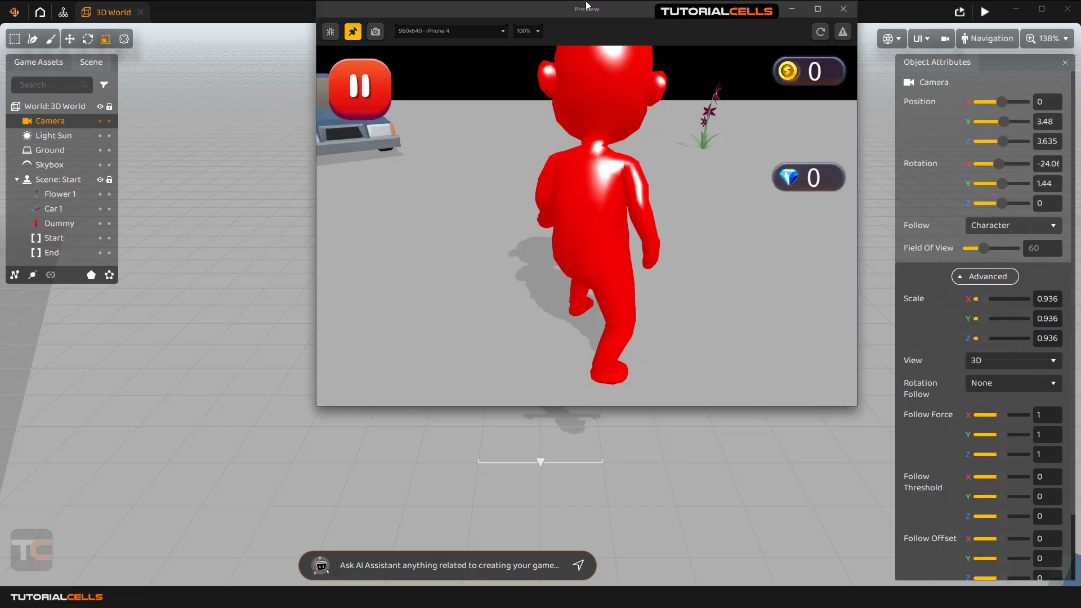
left_click_drag(578, 20, 323, 92)
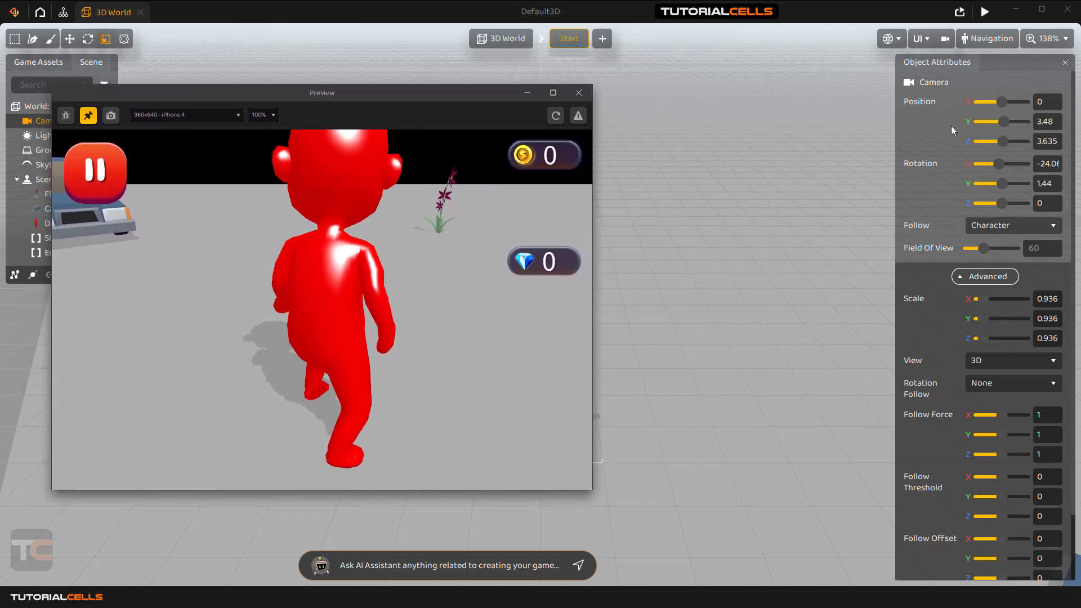
left_click_drag(337, 108, 874, 111)
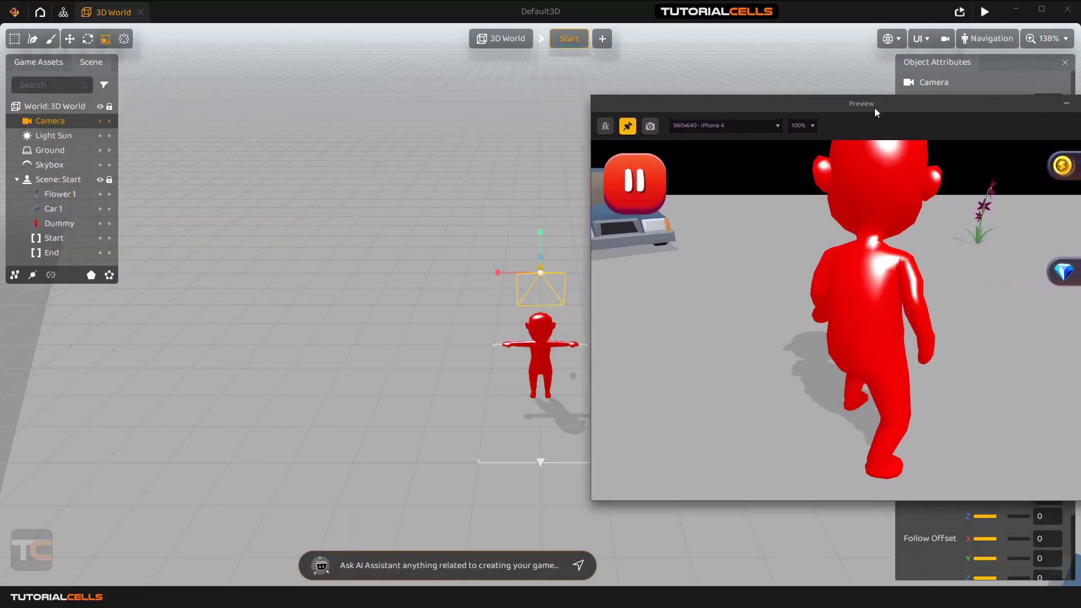
middle_click_drag(538, 242, 333, 235)
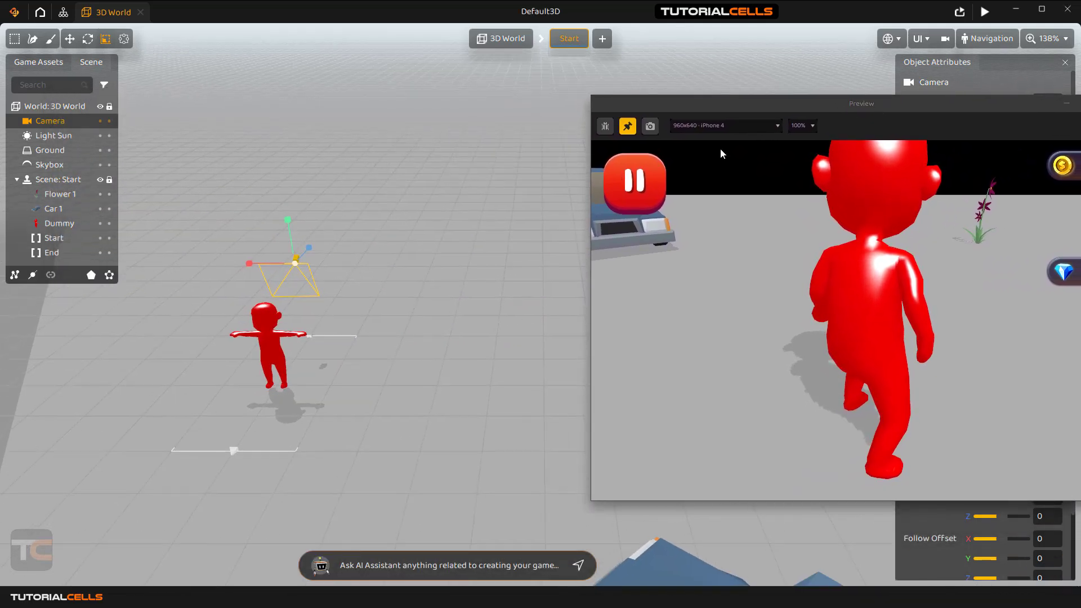
left_click_drag(751, 109, 554, 115)
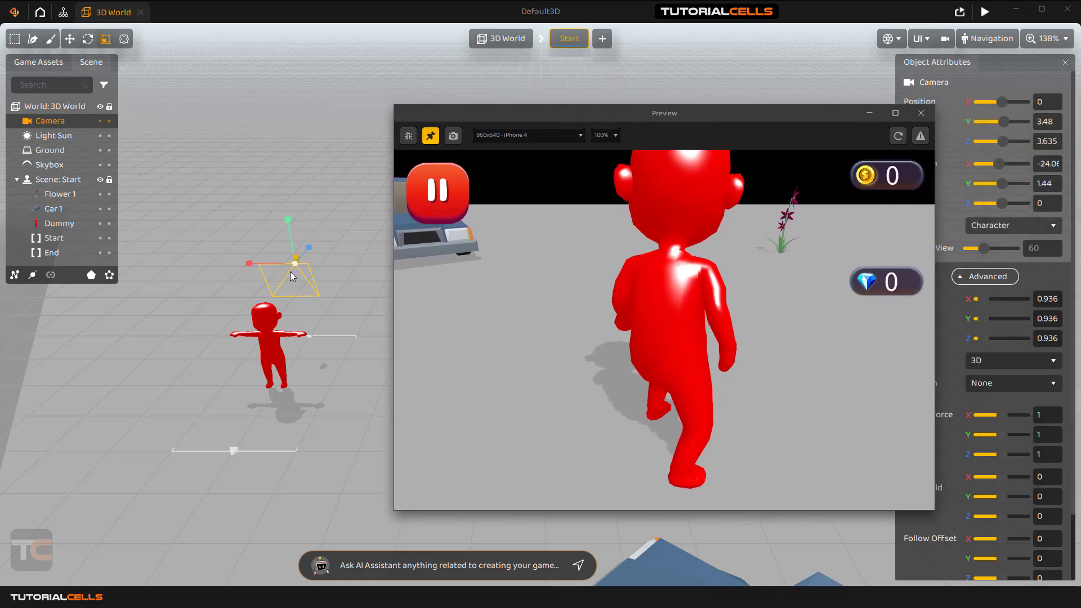
left_click_drag(296, 262, 346, 238)
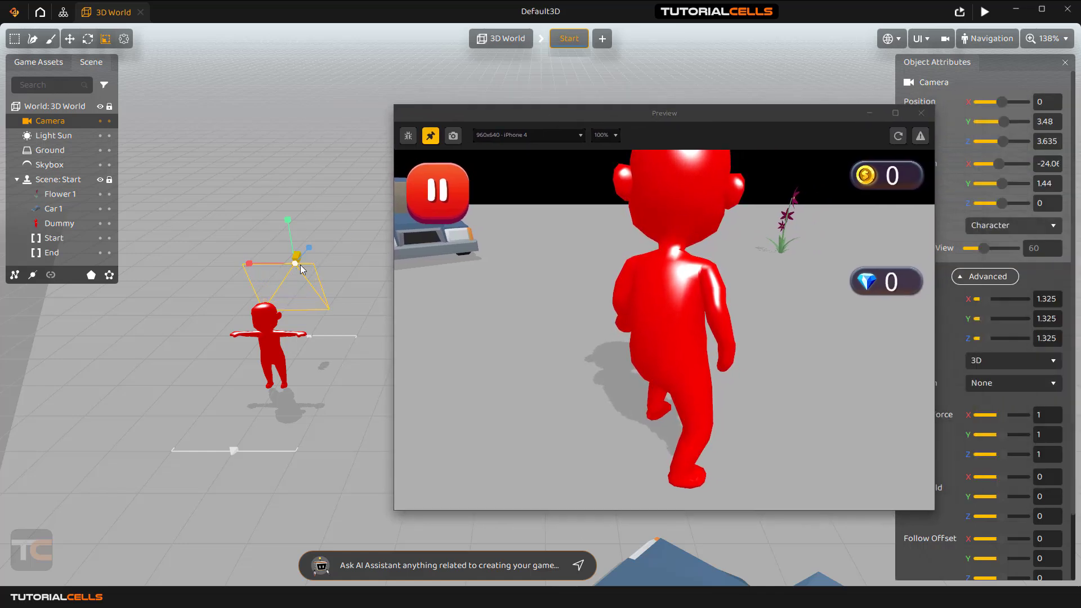
mouse_move(296, 264)
left_mouse_down()
mouse_move(240, 302)
mouse_move(330, 242)
mouse_move(288, 268)
mouse_move(236, 279)
mouse_move(298, 262)
left_mouse_up()
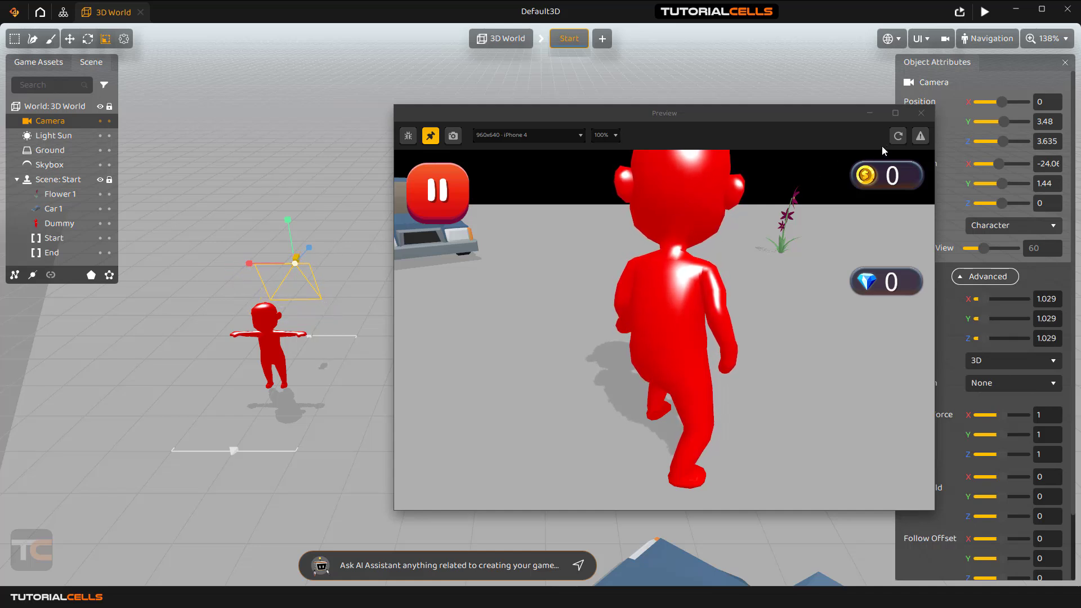
Restart the preview with the camera at scale 1.784, then close it.
left_click(898, 135)
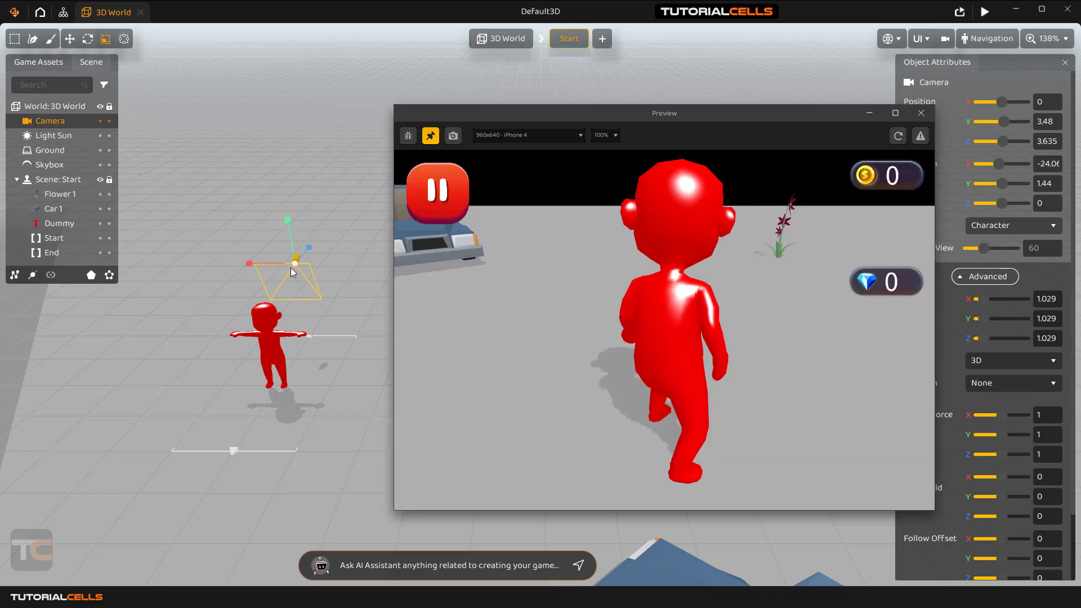
left_click(298, 259)
left_click(296, 261)
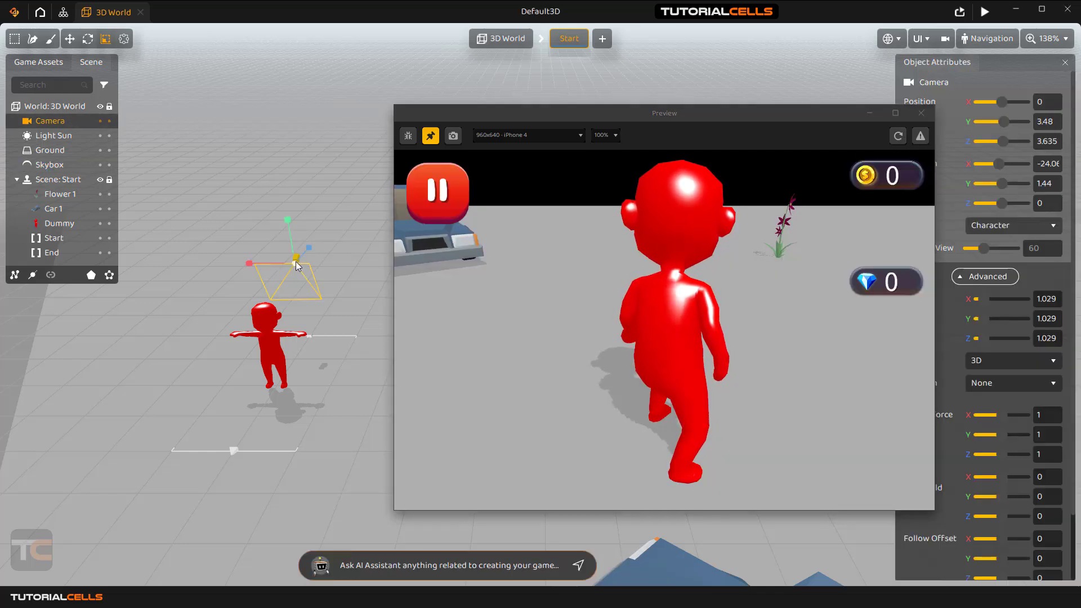
left_click(898, 136)
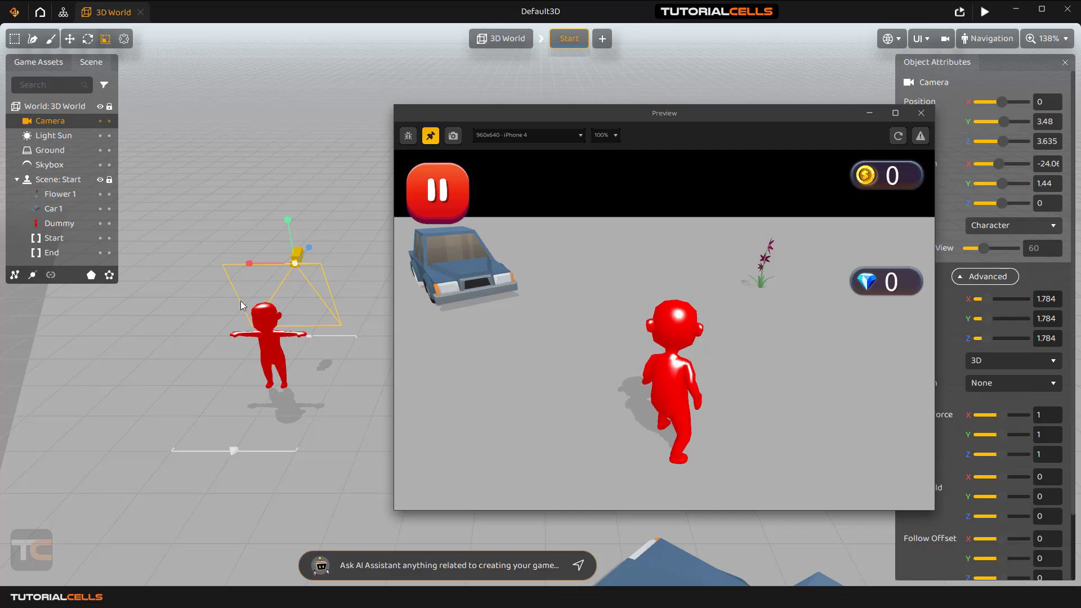
left_click(922, 113)
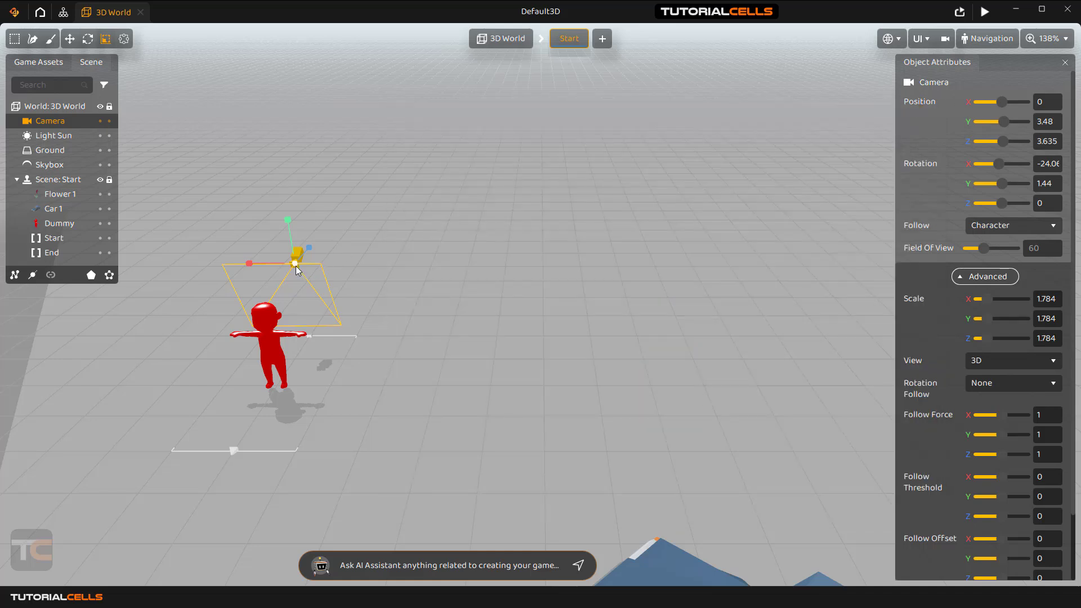
Shrink the camera to scale 1.448 and look through the camera view.
left_click_drag(295, 265, 285, 278)
left_click(1005, 361)
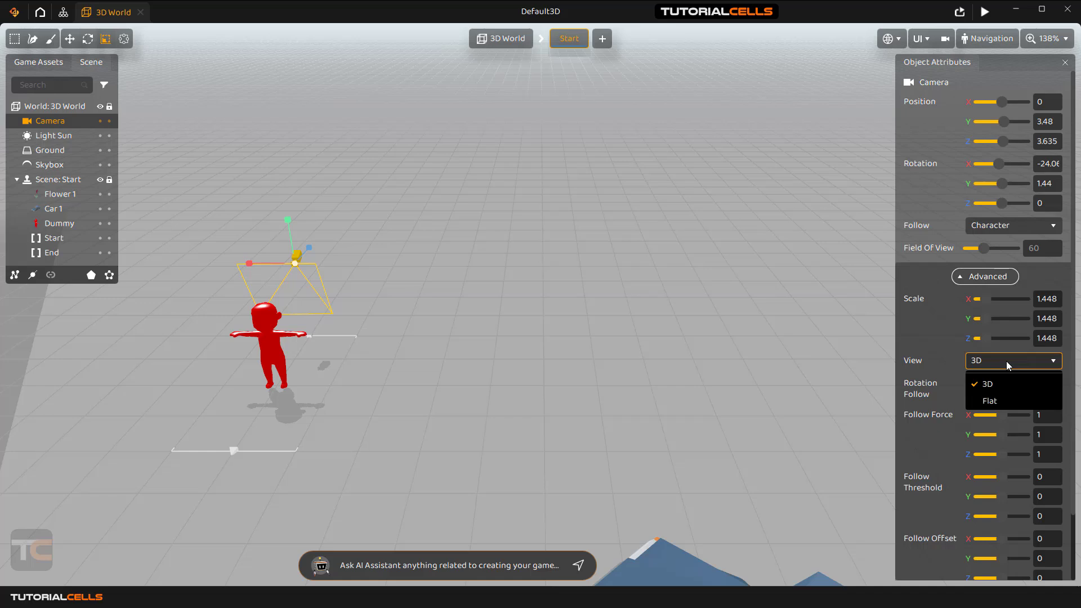
left_click(944, 41)
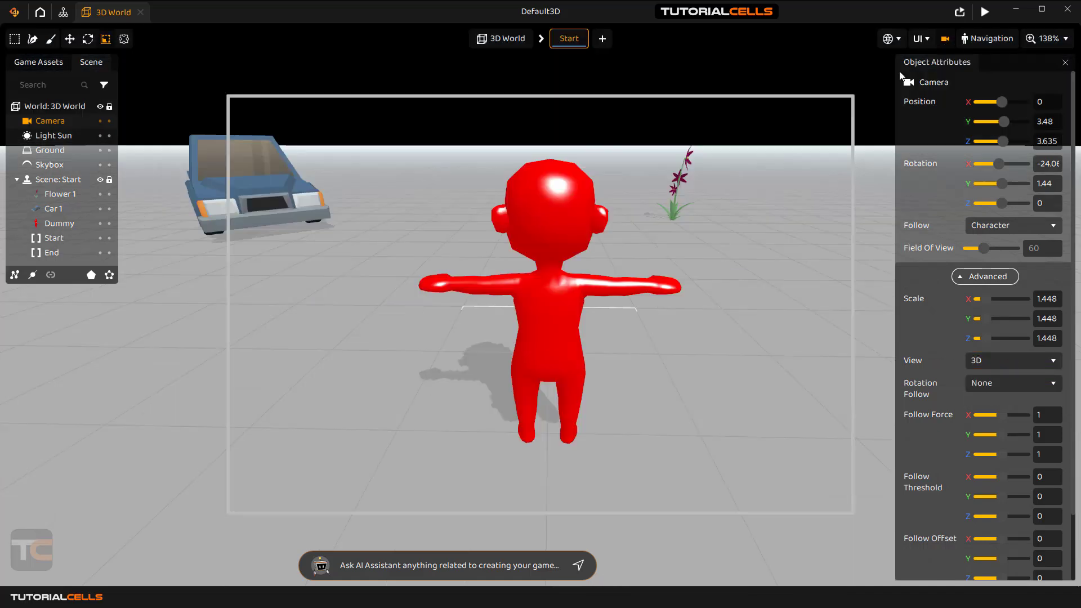
Switch the camera's View mode to Flat and rotate it slightly.
left_click(997, 360)
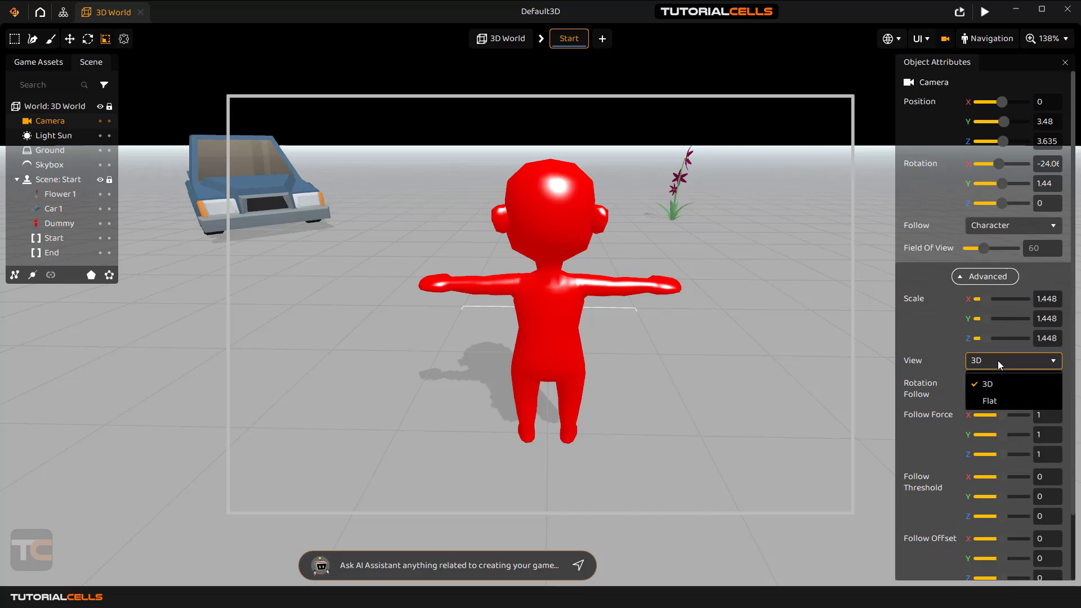
left_click(986, 401)
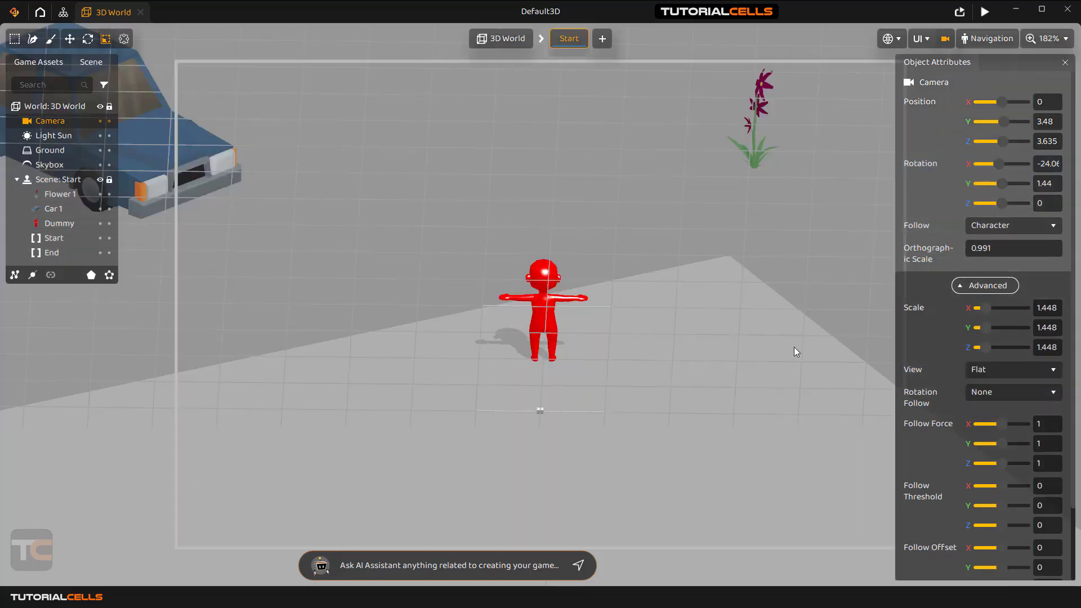
left_click_drag(770, 325, 702, 261)
middle_click_drag(699, 256, 706, 258)
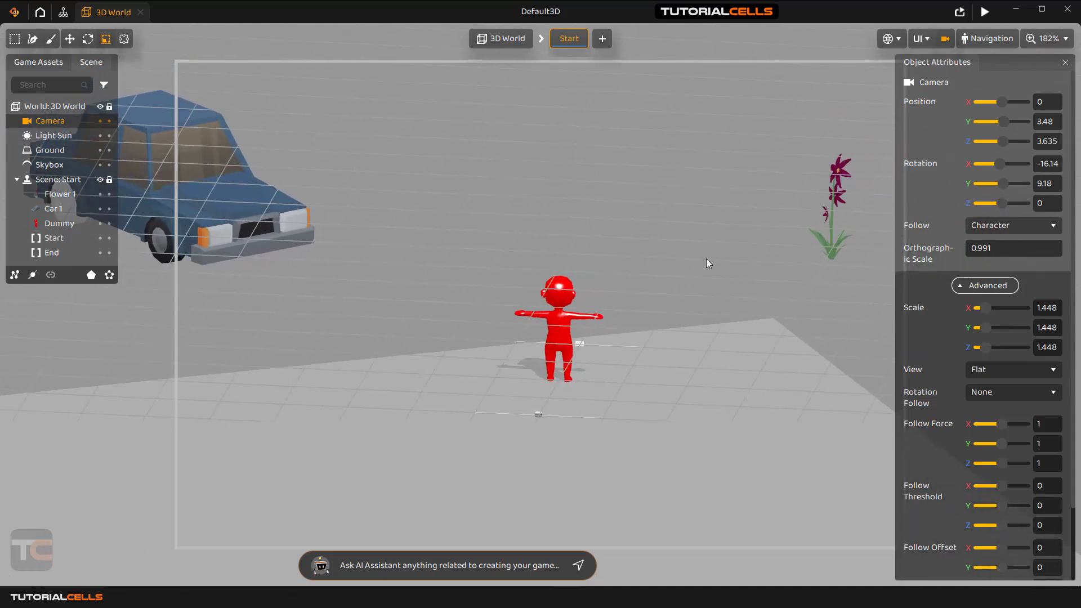
Set the View mode back to 3D, tilting the camera to rotation X -20.1, Y 2.7.
left_click(1022, 370)
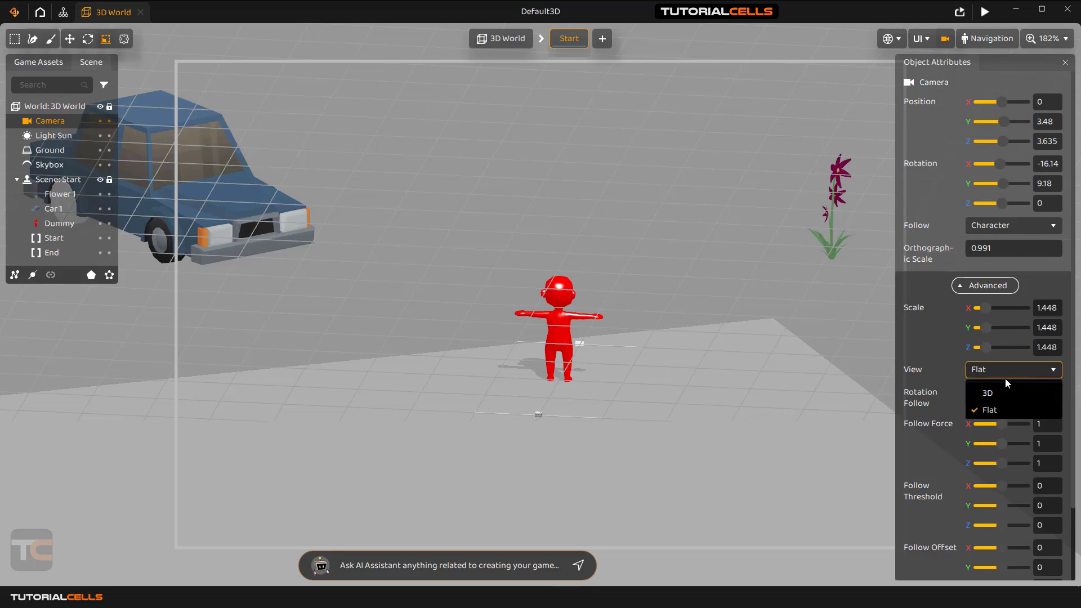
left_click(1001, 390)
mouse_move(694, 332)
middle_mouse_down()
mouse_move(686, 329)
mouse_move(697, 333)
middle_mouse_up()
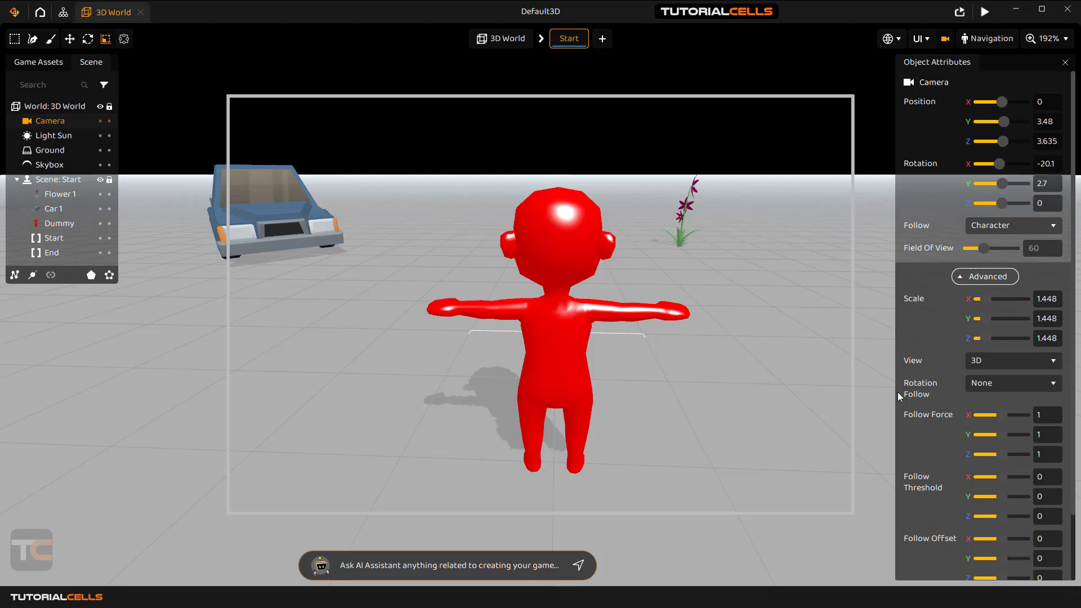
Dolly the camera back, set Rotation Follow to Character, and start a game preview.
mouse_move(914, 395)
scroll(699, 324, "down", 4)
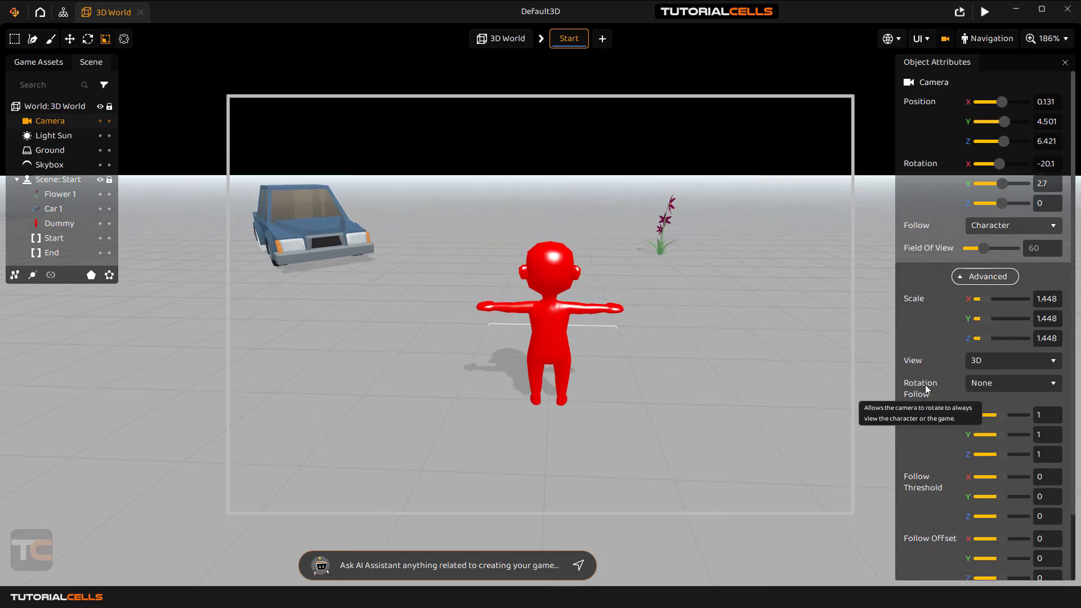
left_click(992, 385)
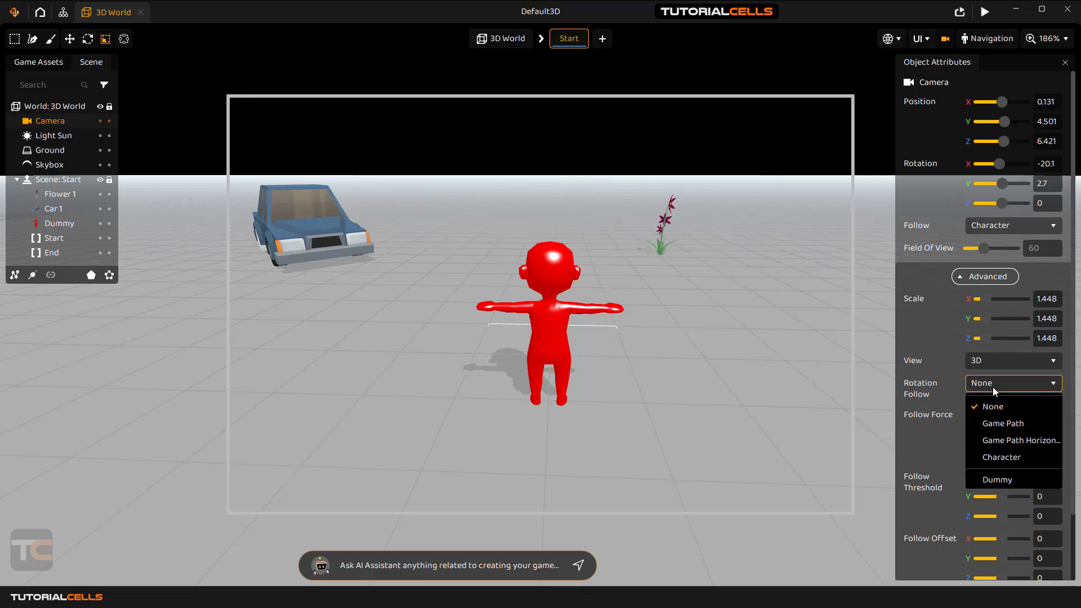
left_click(1006, 458)
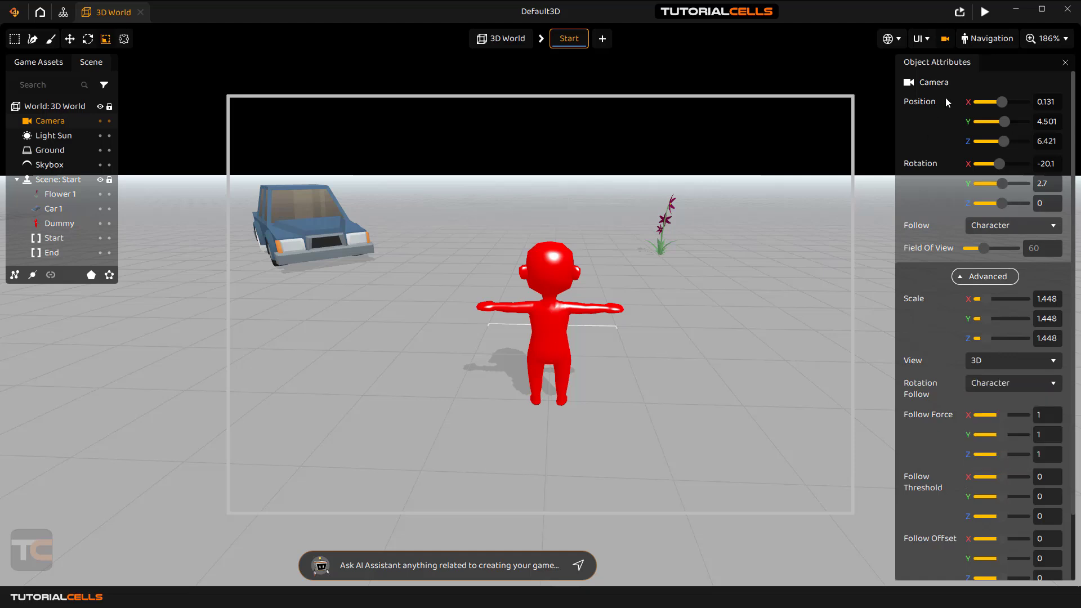
left_click(985, 11)
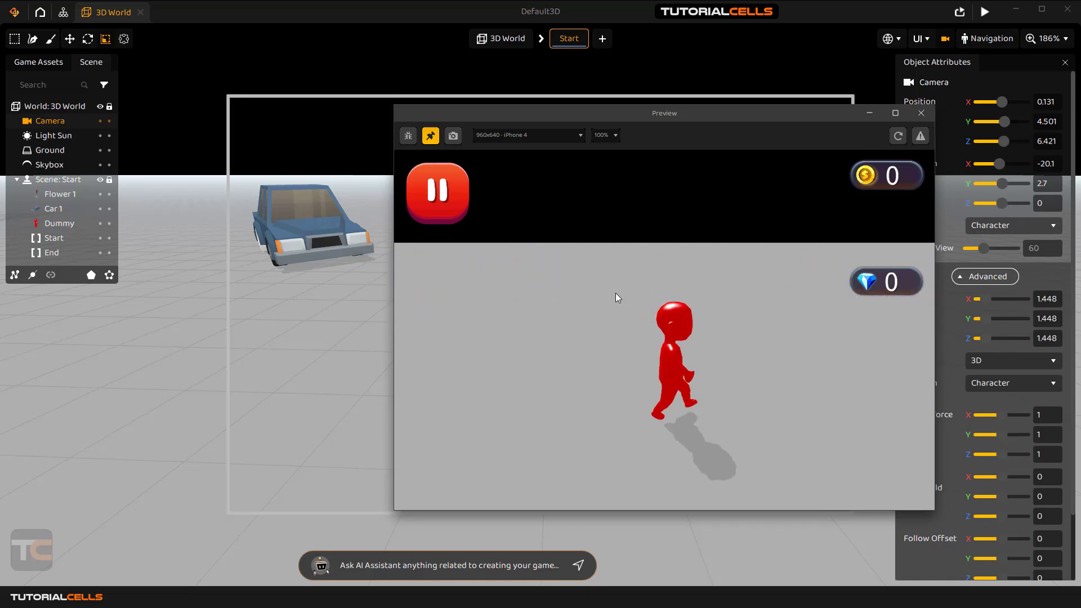
Close the preview and set the camera's Rotation Follow to None.
left_click(920, 115)
left_click(995, 382)
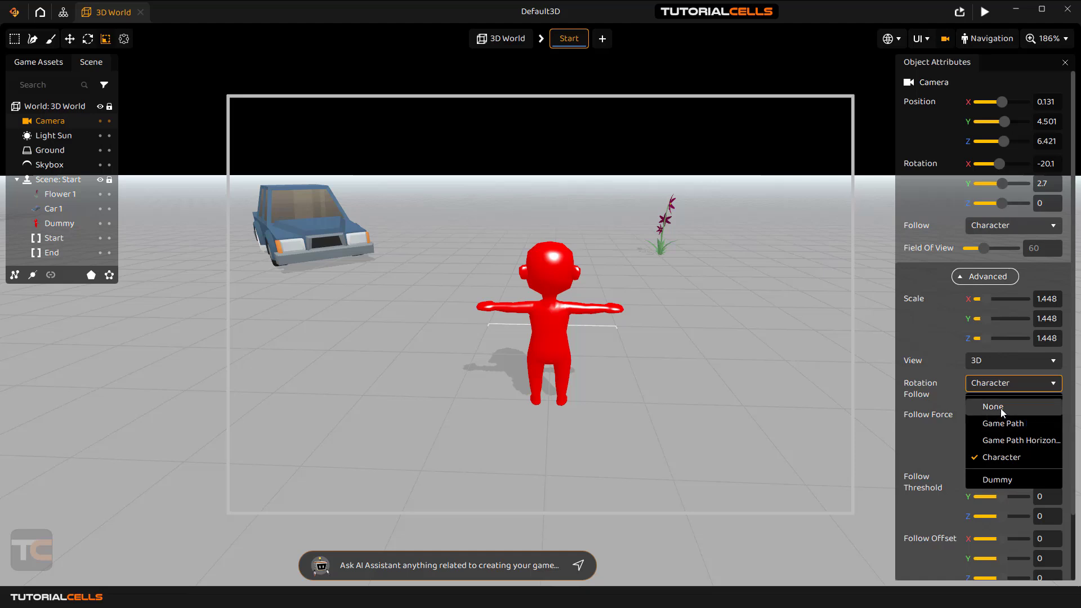
left_click(1001, 408)
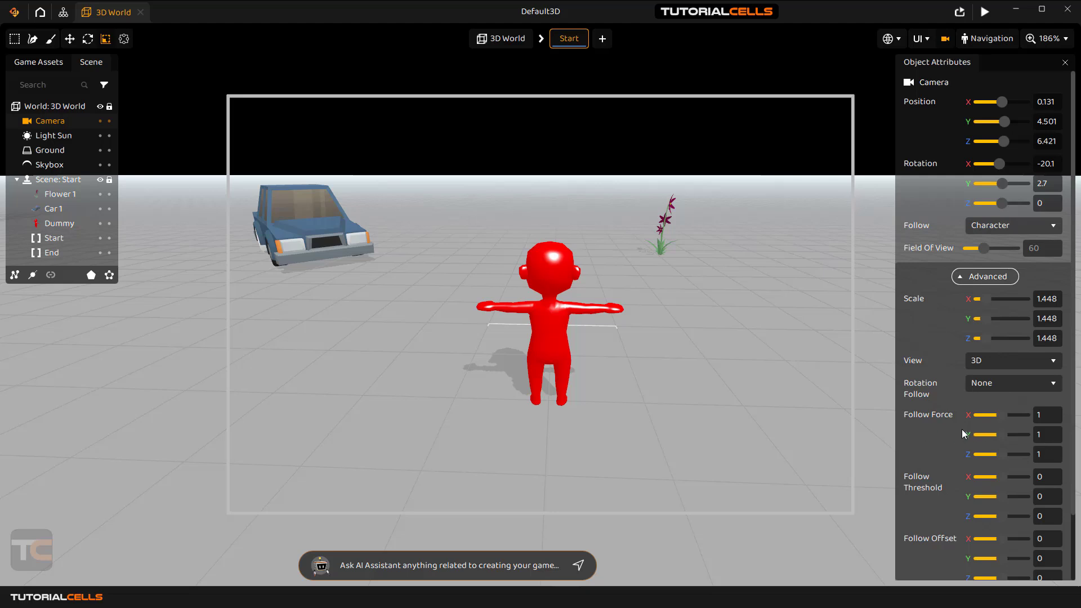
Set the camera's Follow Threshold to 2 on X, Y and Z.
scroll(943, 438, "down", 3)
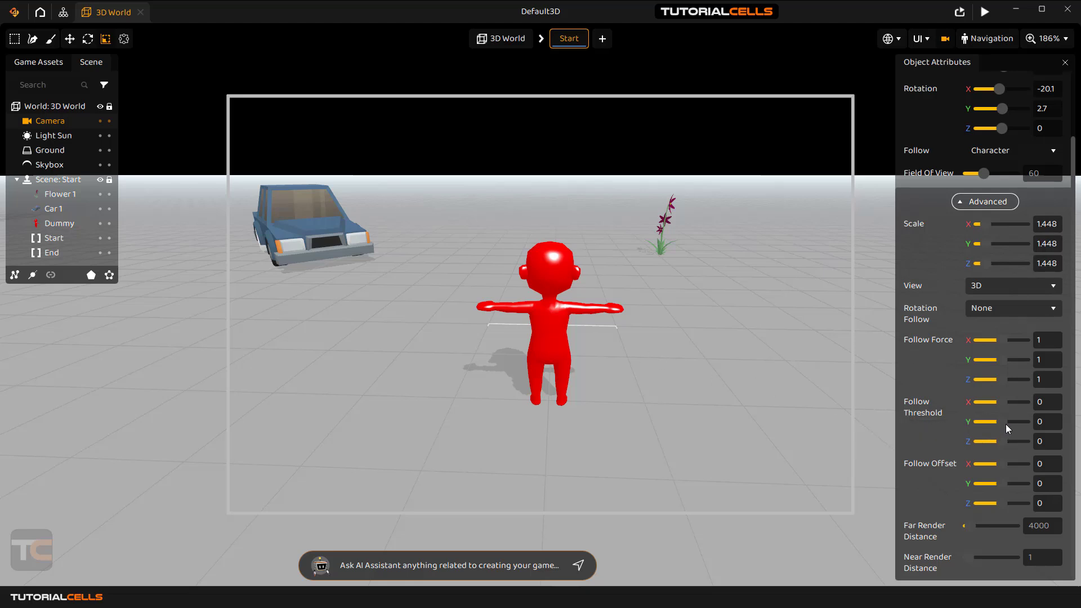
left_click(1029, 402)
type("2")
left_click(1029, 422)
type("2")
left_click(1029, 442)
Preview the game, walking the character left, right and forward to watch the camera follow.
left_click(984, 13)
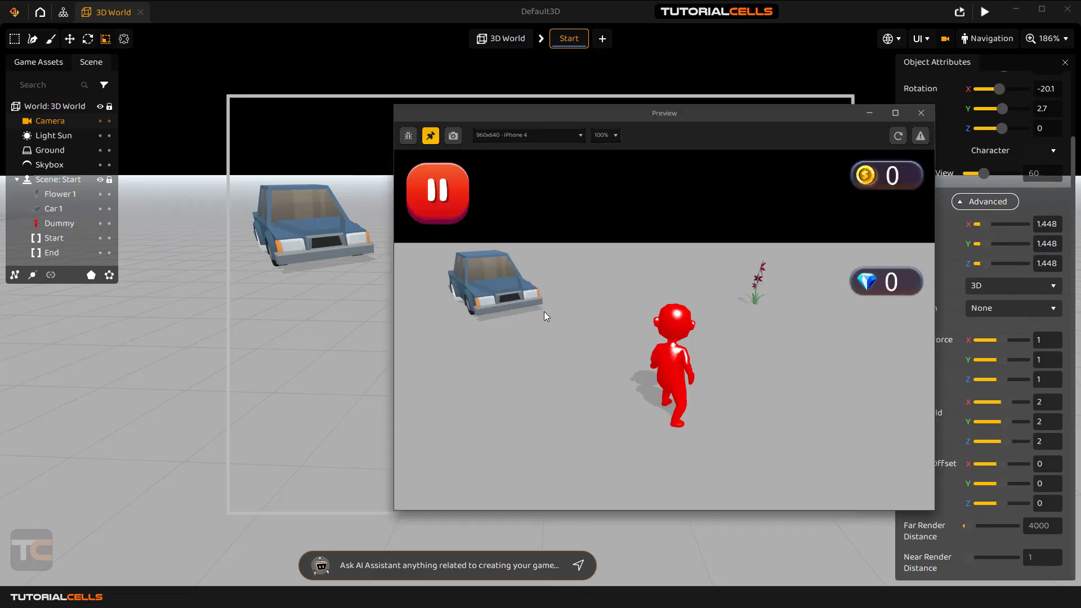
key("Left")
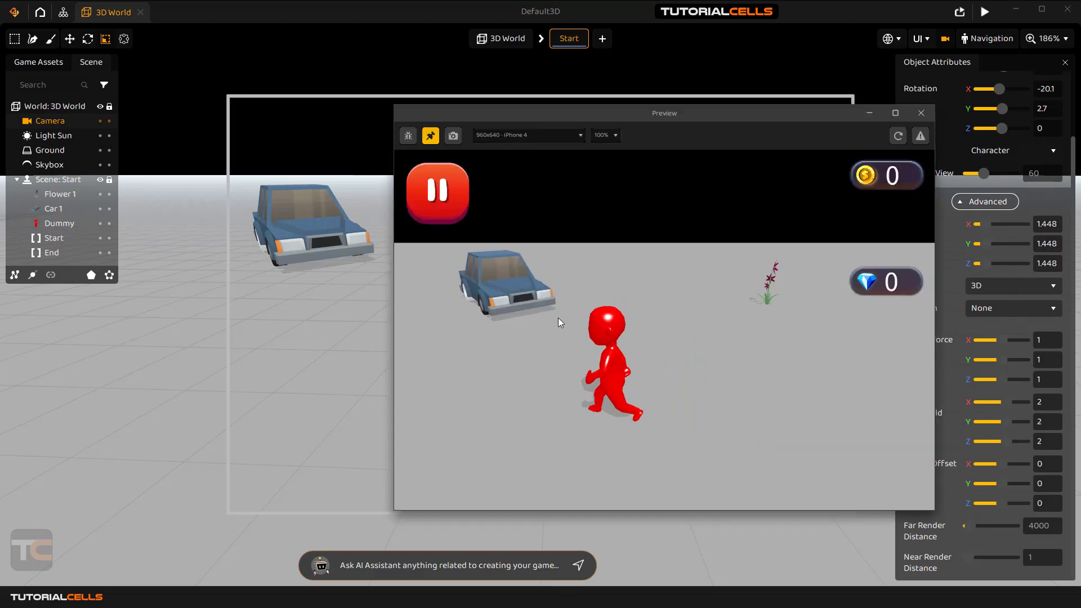
key("Right")
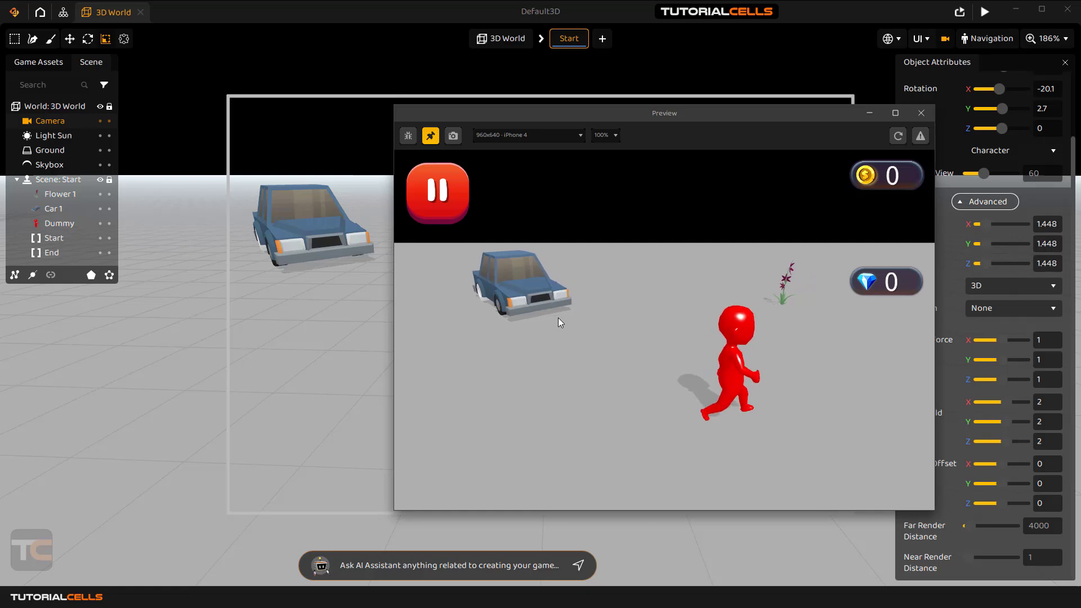
key("Left")
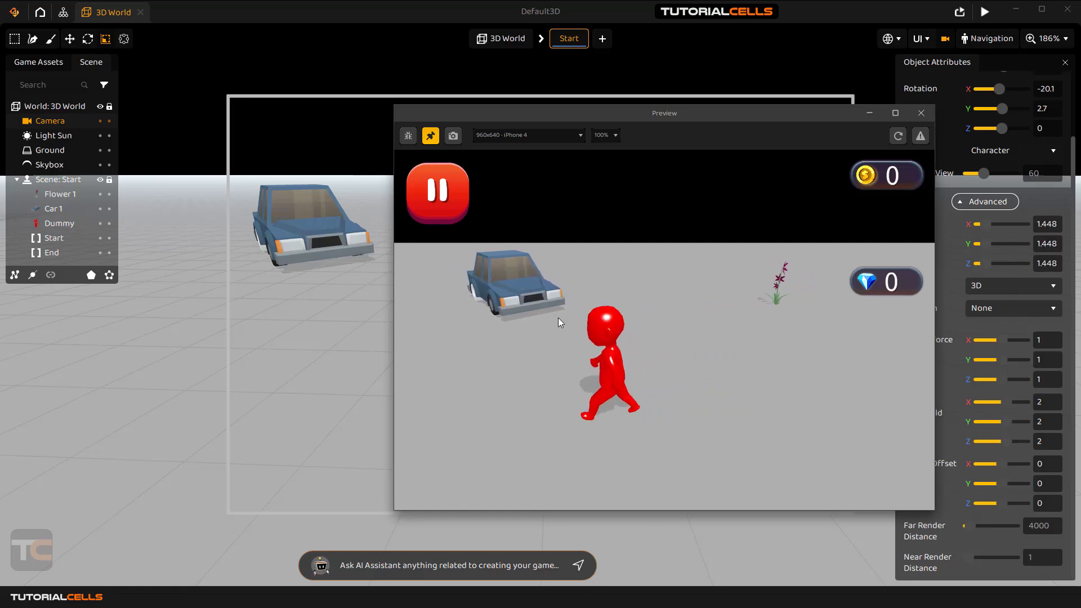
key("Up")
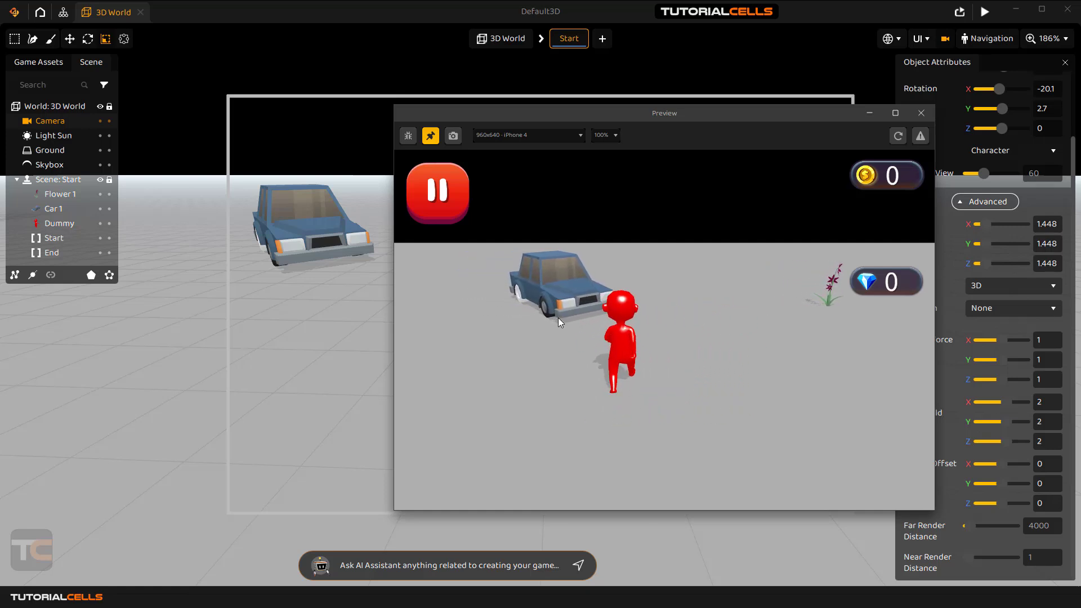
key("Right")
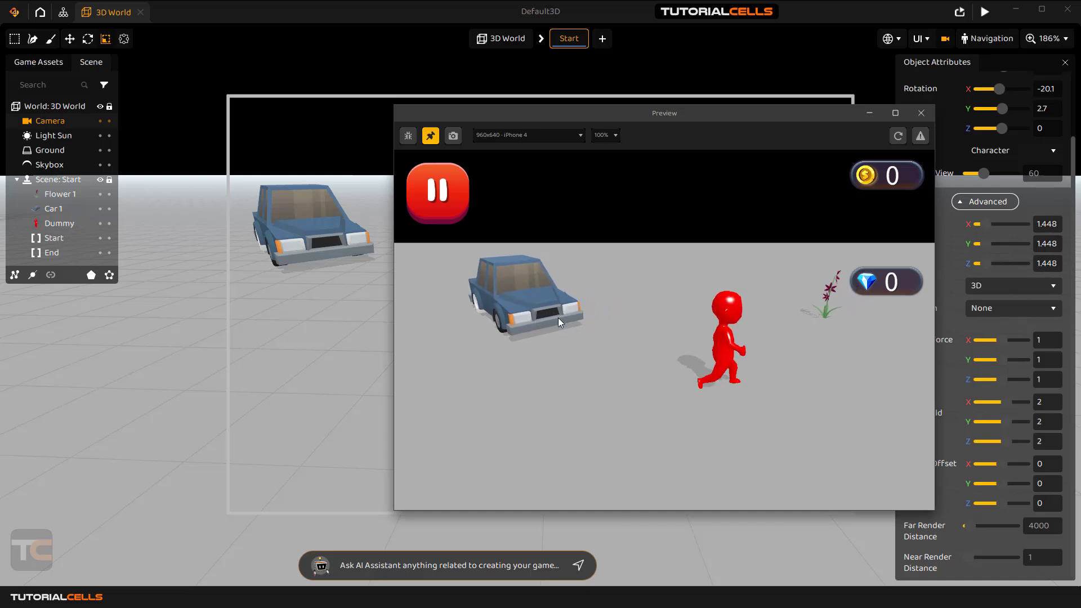
Close the preview and reset the Follow Threshold to 0.
left_click(921, 112)
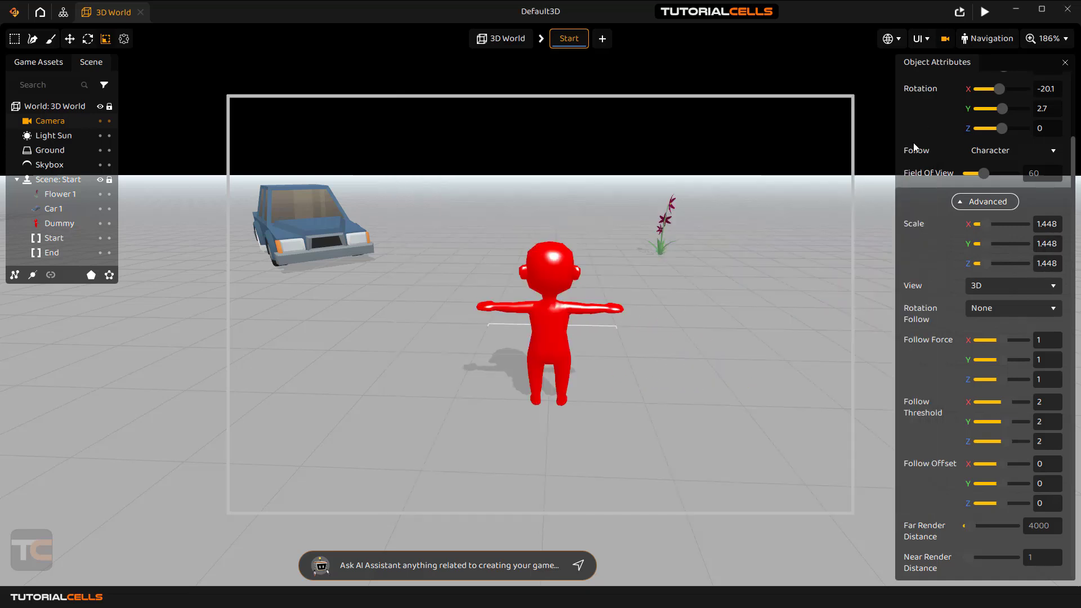
left_click(1042, 402)
type("0")
left_click(1046, 442)
Set Follow Offset Y to 10 and preview the game with the raised camera.
left_click(1051, 485)
type("10")
key("Return")
left_click(985, 12)
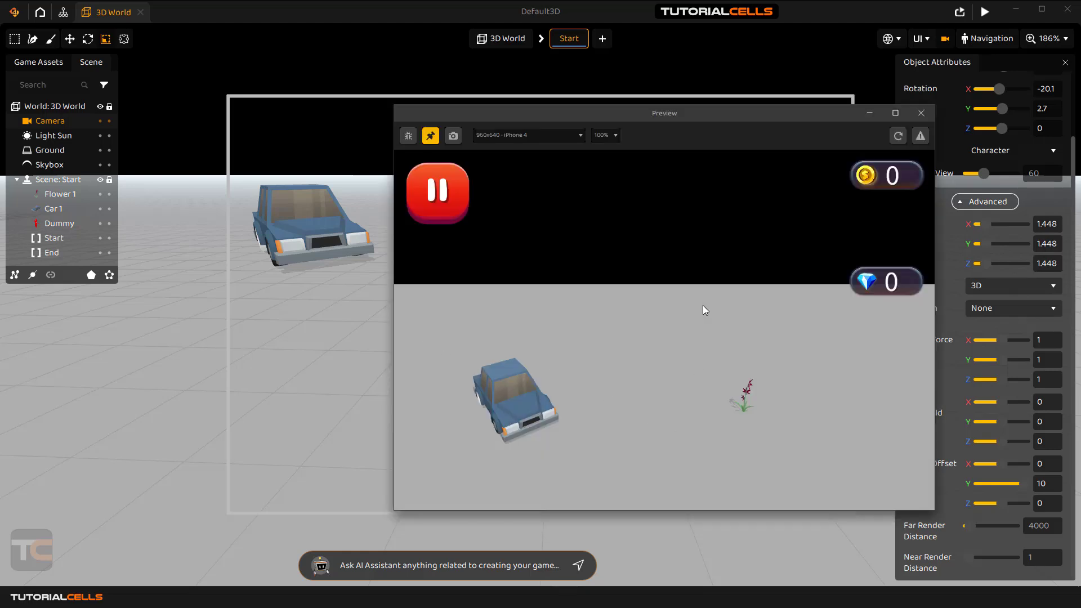
left_click_drag(857, 119, 742, 113)
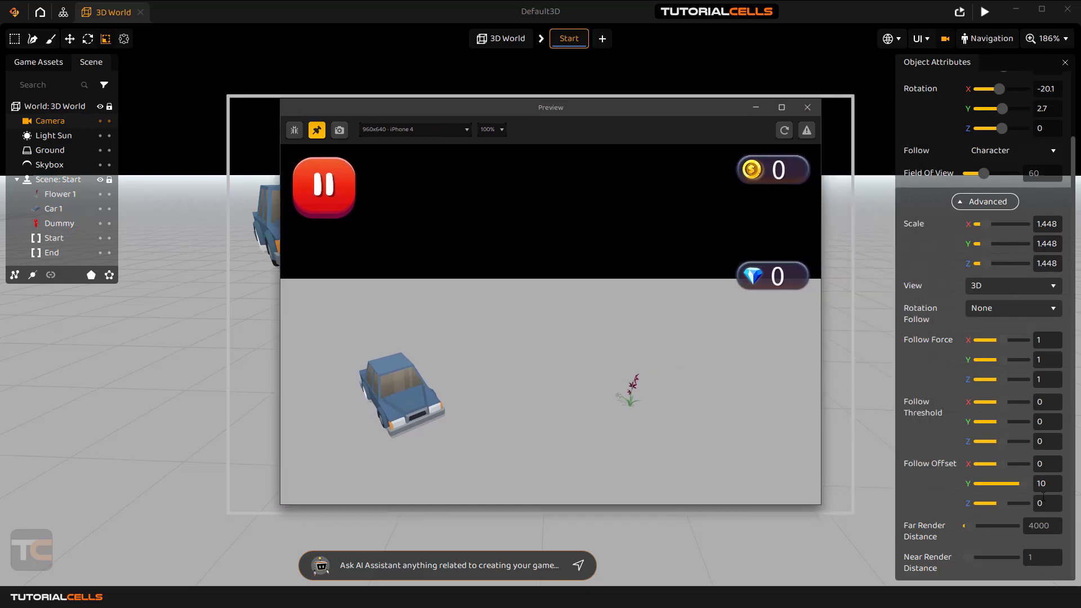
Try Follow Offset Y of 2 in the preview, then close it and reset the offset to 0.
left_click(1041, 484)
type("2")
key("Return")
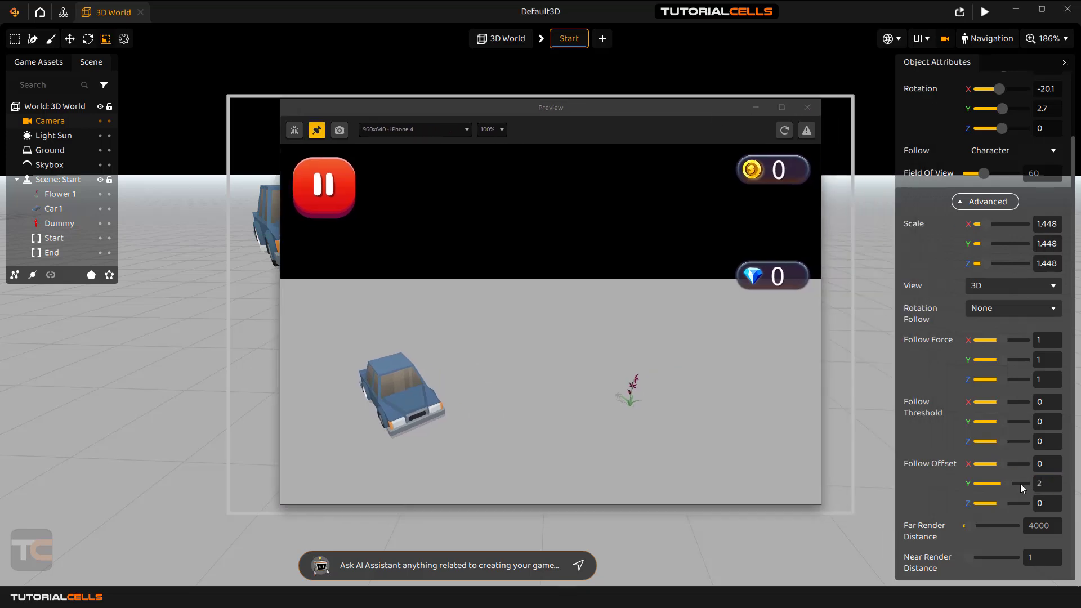
left_click(784, 131)
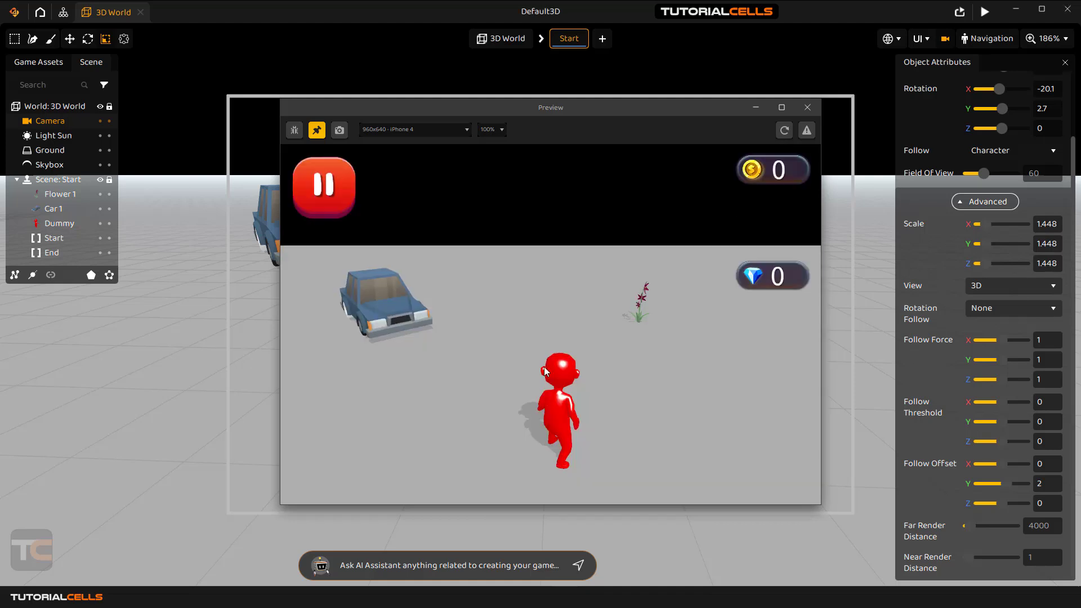
left_click(808, 107)
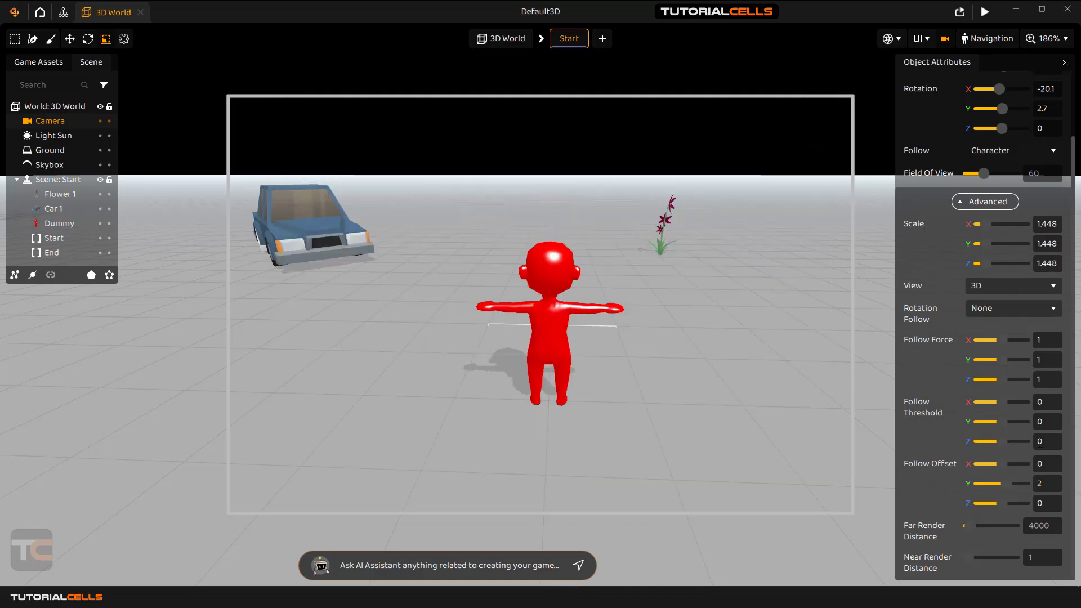
left_click(1045, 485)
key("Return")
Set the camera's Far Render Distance from 4000 to 2000 and run a game preview.
left_click_drag(560, 304, 563, 305)
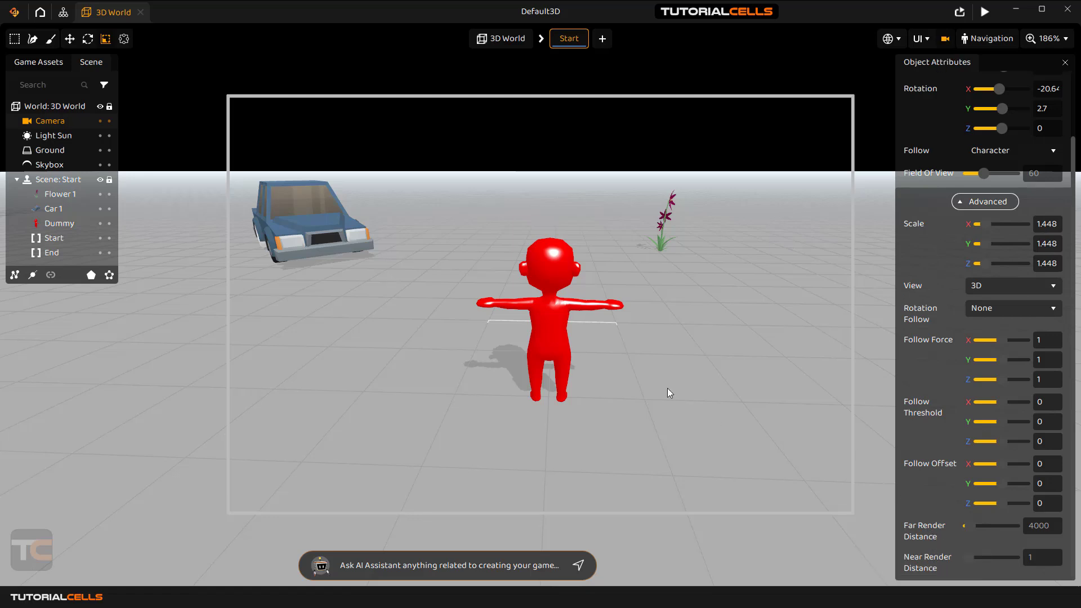
scroll(559, 287, "down", 2)
scroll(559, 290, "down", 6)
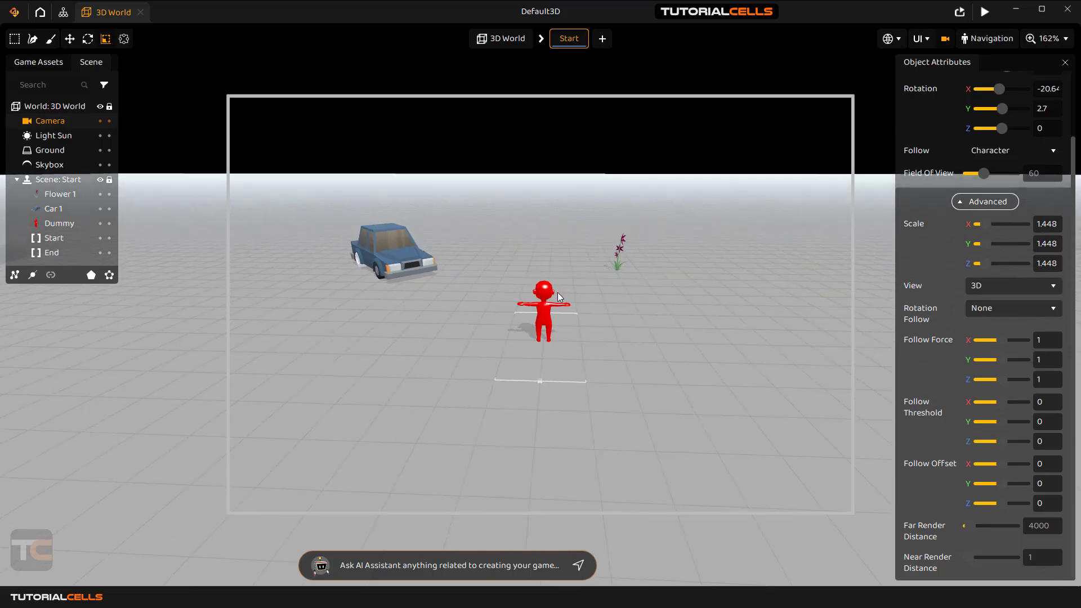
scroll(560, 308, "down", 8)
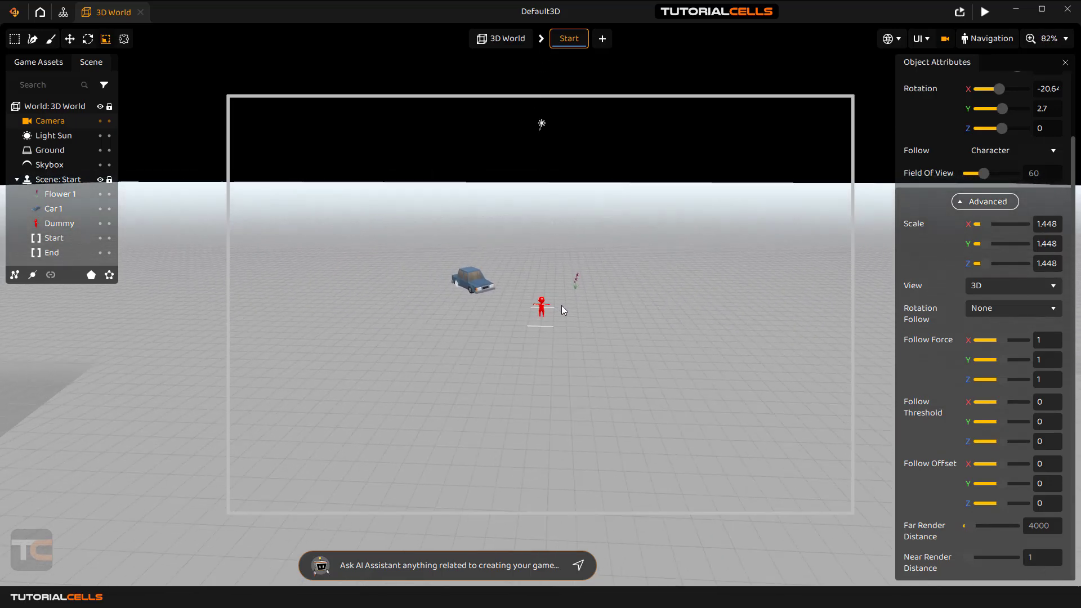
scroll(565, 316, "down", 2)
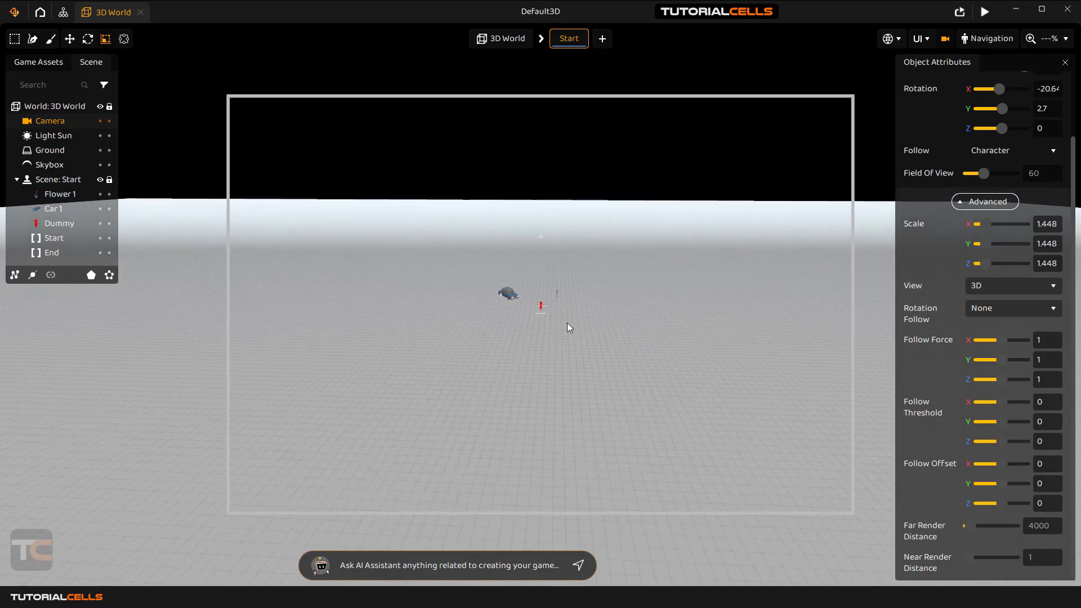
left_click(1055, 526)
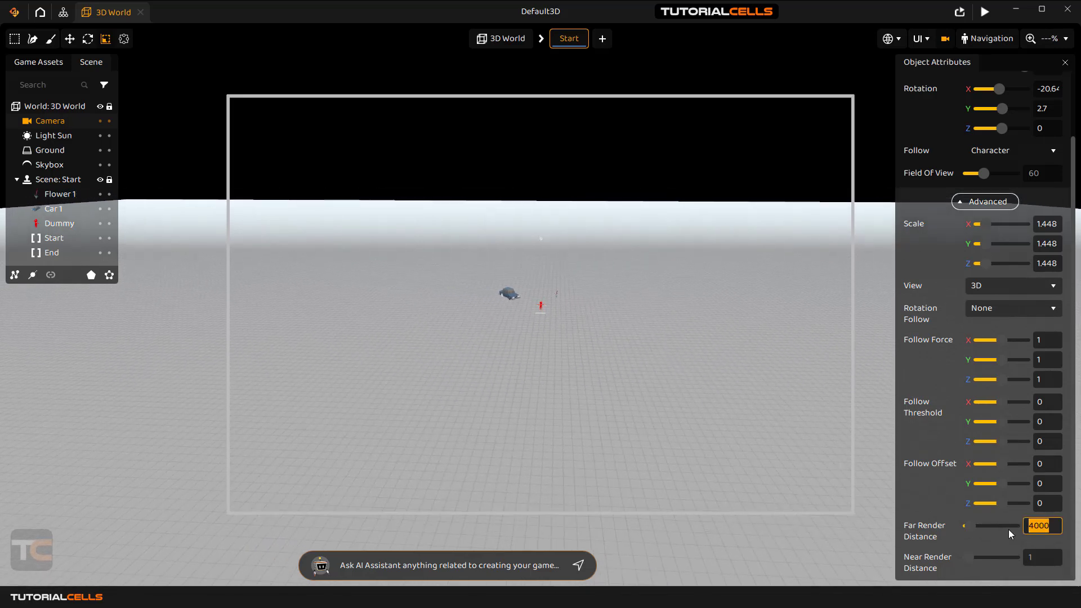
type("2000")
key("Return")
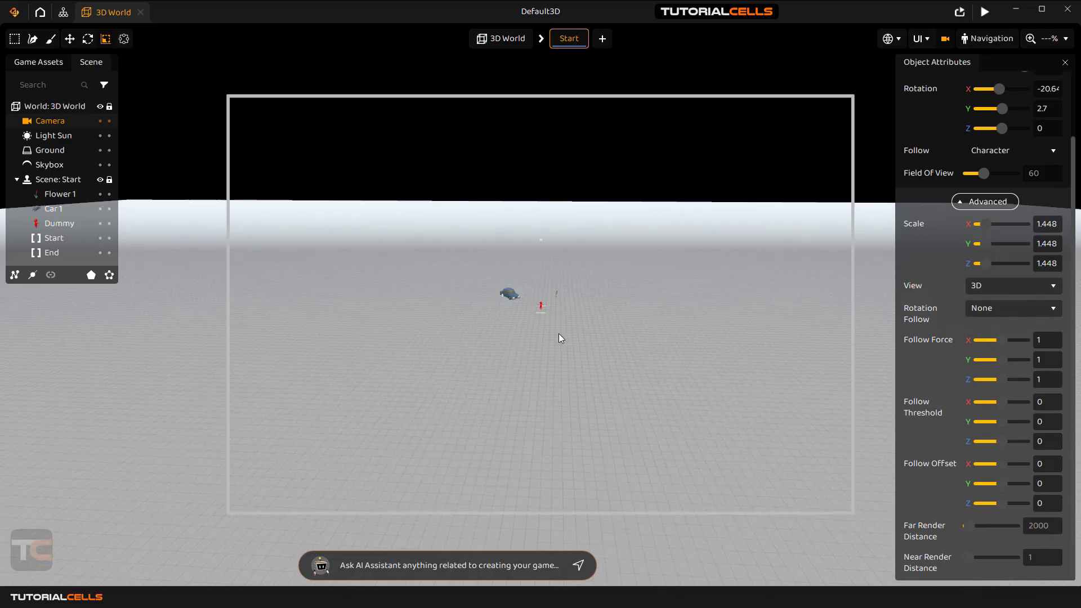
left_click(985, 13)
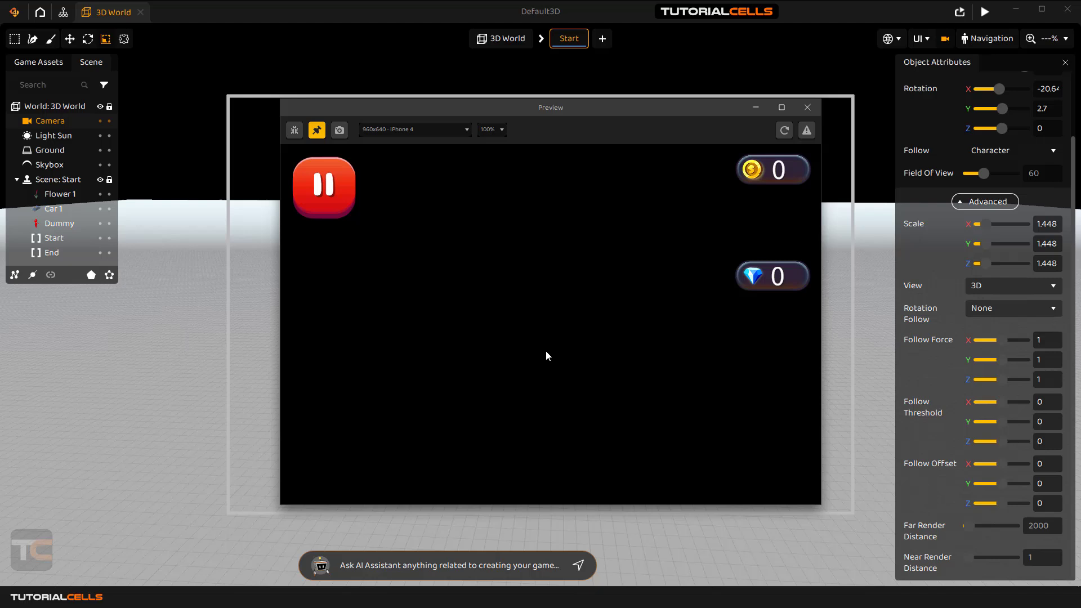
Set Far Render Distance to 6000, then preview the game and close the preview.
left_click(808, 108)
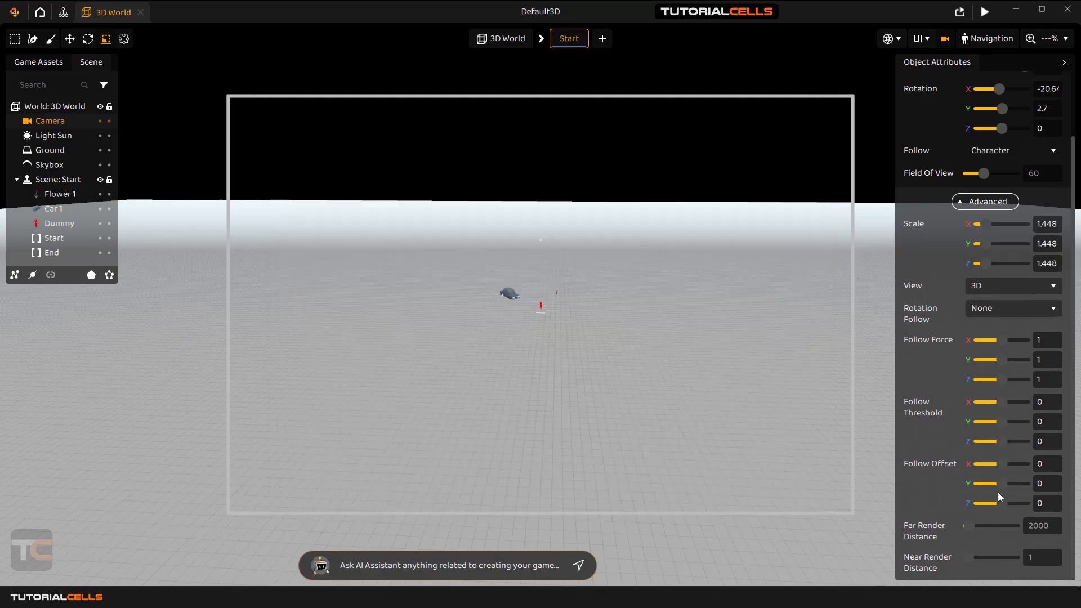
left_click(1030, 526)
type("6000")
key("Return")
left_click(985, 11)
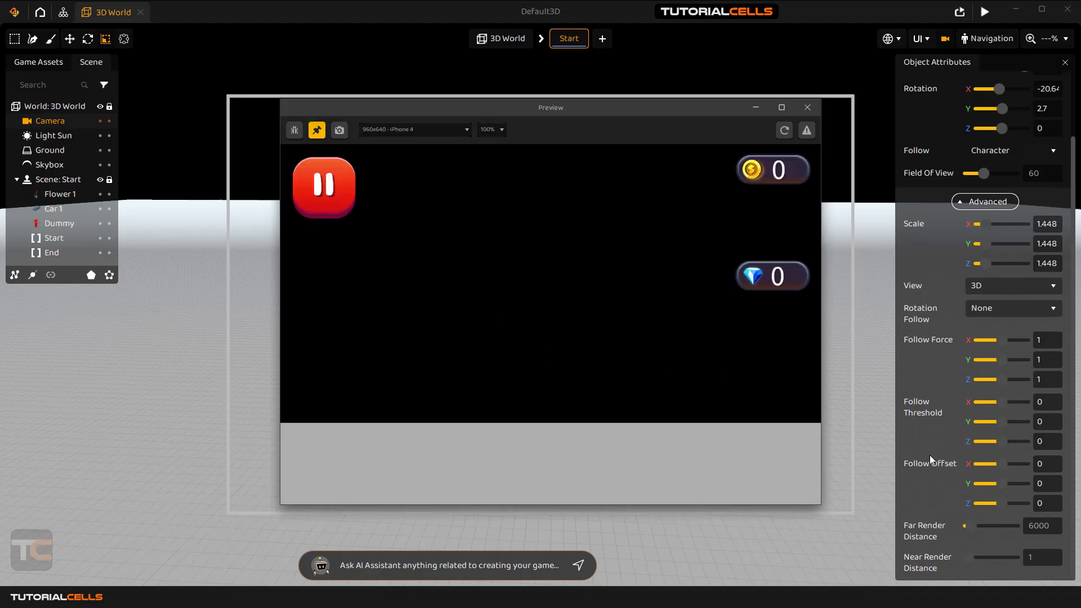
left_click(808, 109)
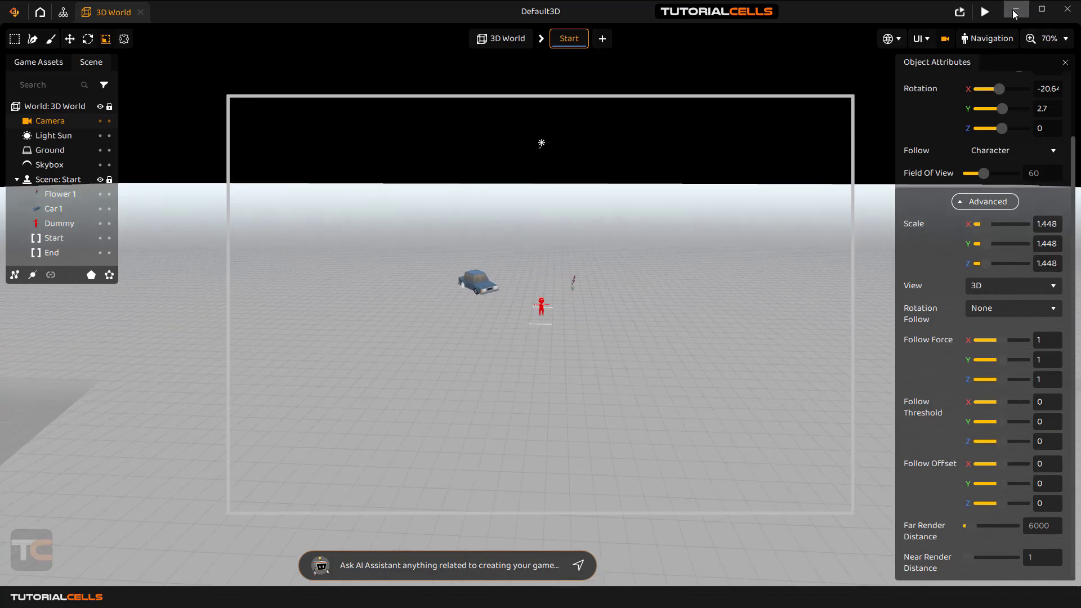
Preview the game once more, then tilt the camera down toward the ground.
left_click(984, 11)
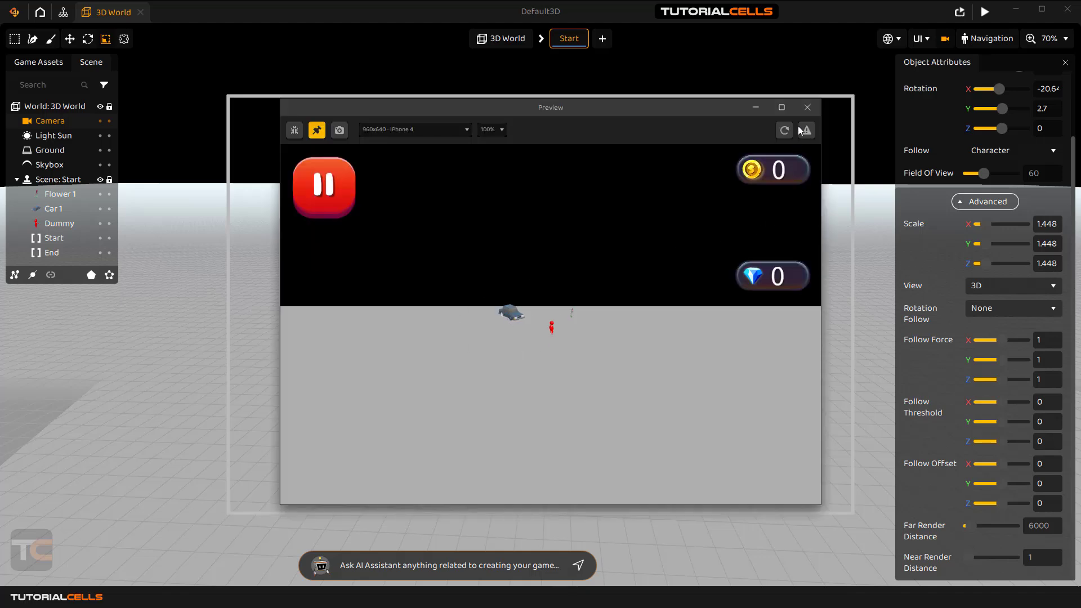
left_click(807, 107)
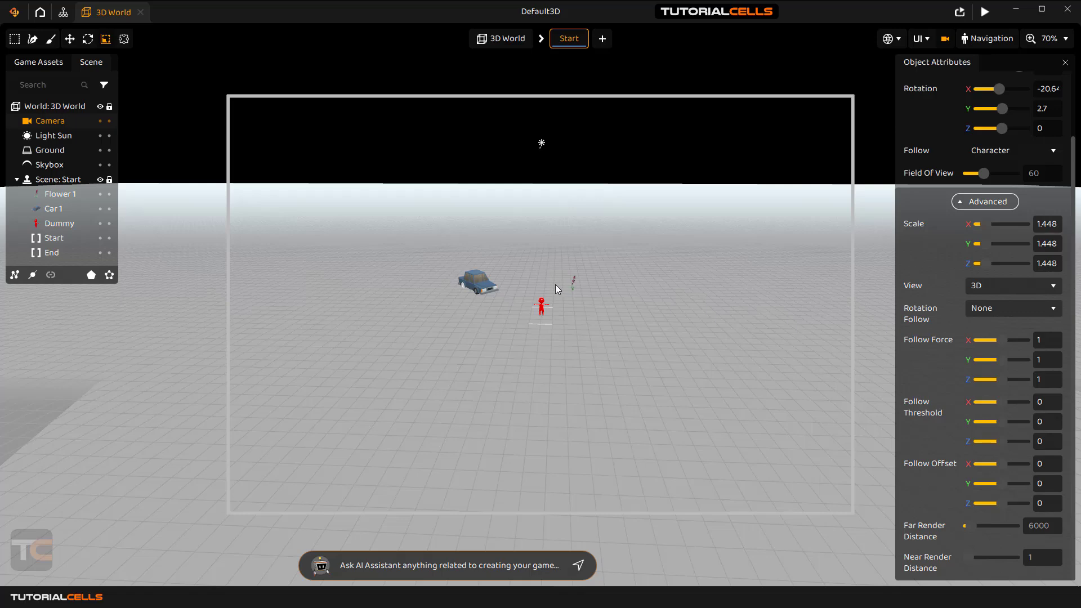
left_click_drag(555, 285, 555, 295)
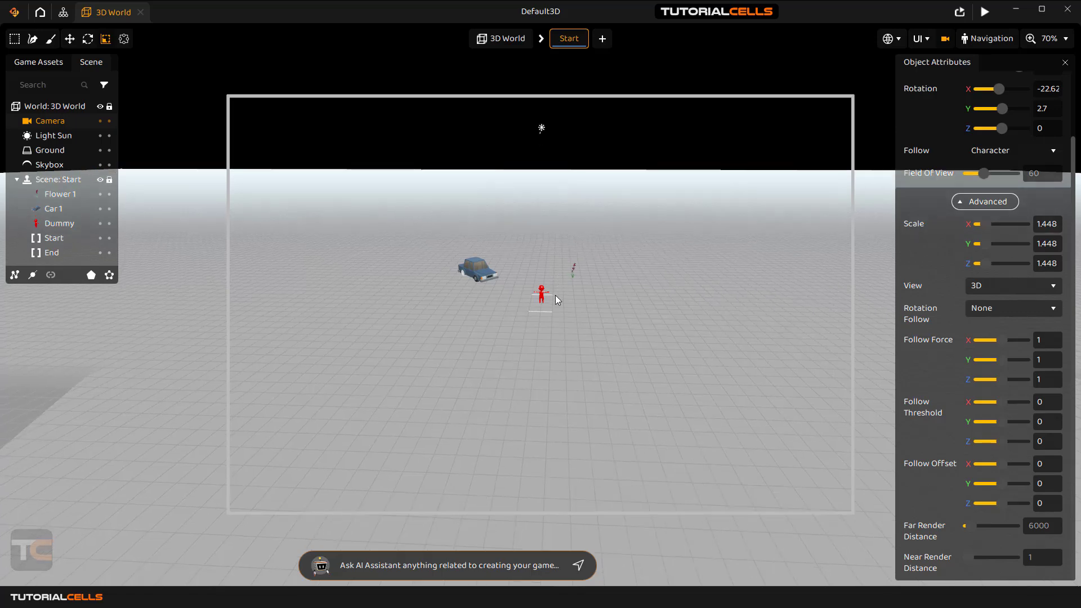
scroll(556, 295, "up", 3)
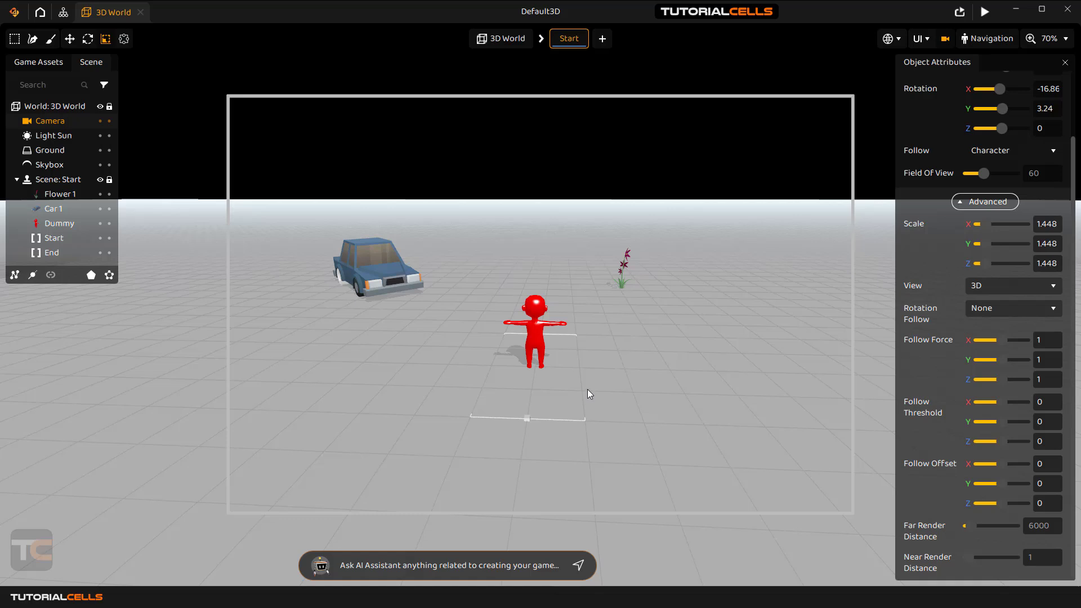
Swing the camera to face the character head-on, ending at rotation X -17.22, Y 0.54.
left_click_drag(587, 394, 566, 394)
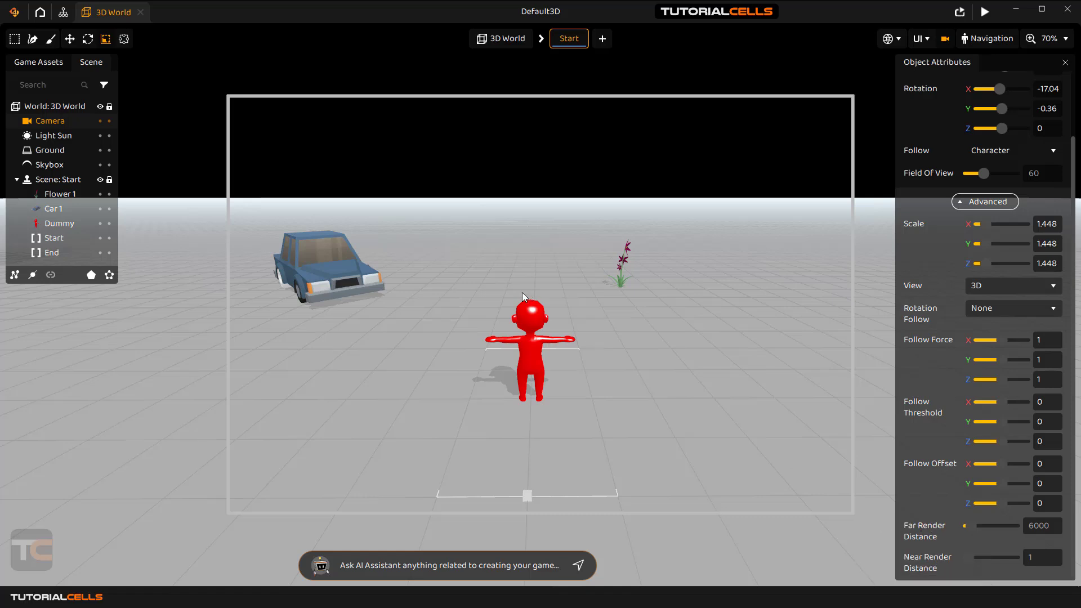
left_click_drag(522, 292, 567, 313)
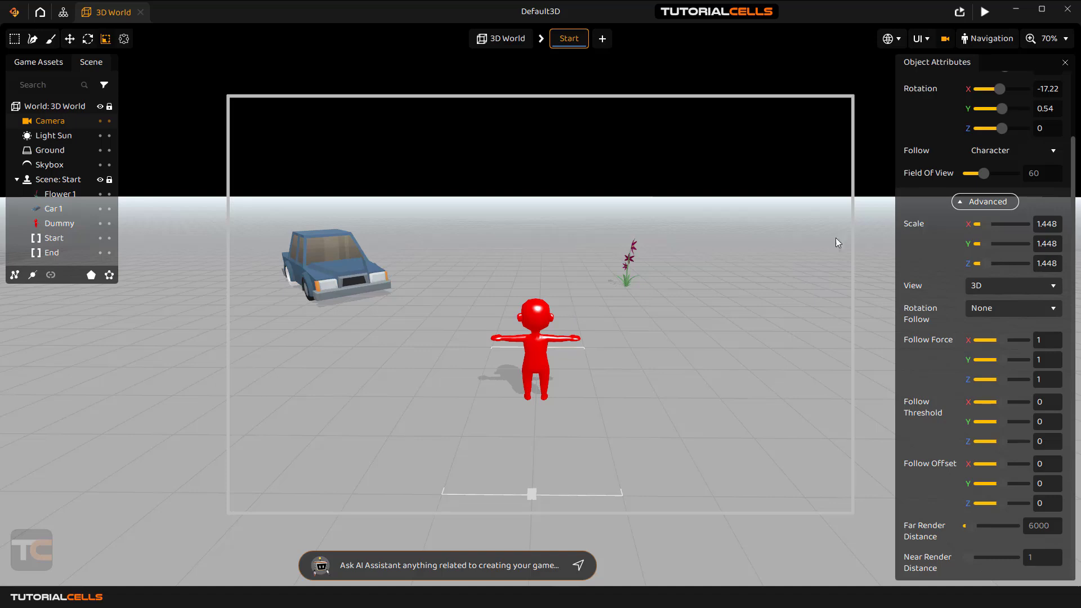
scroll(951, 316, "up", 3)
scroll(951, 318, "down", 3)
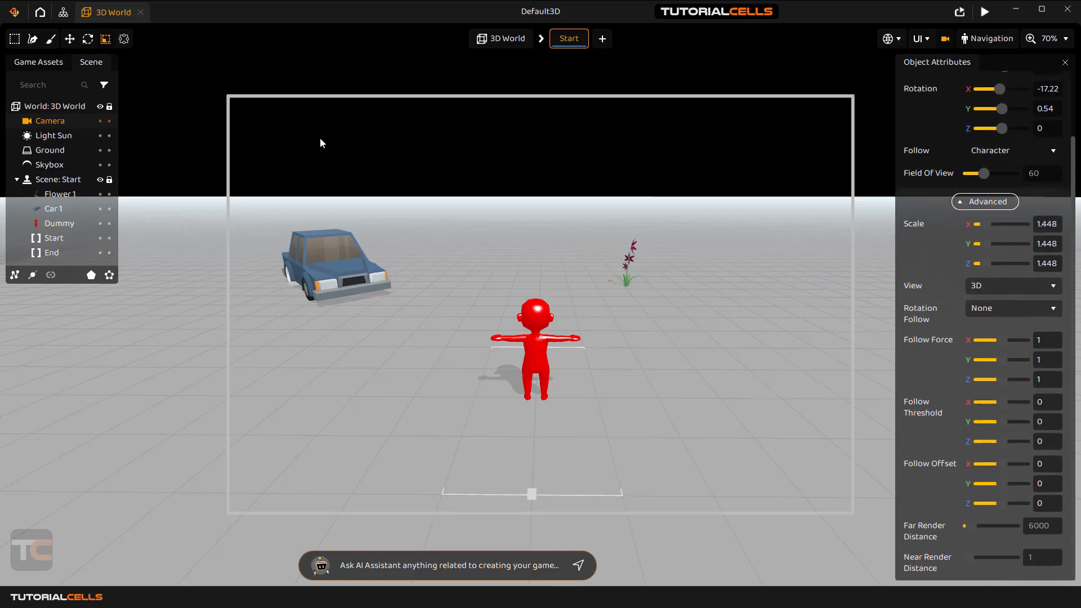